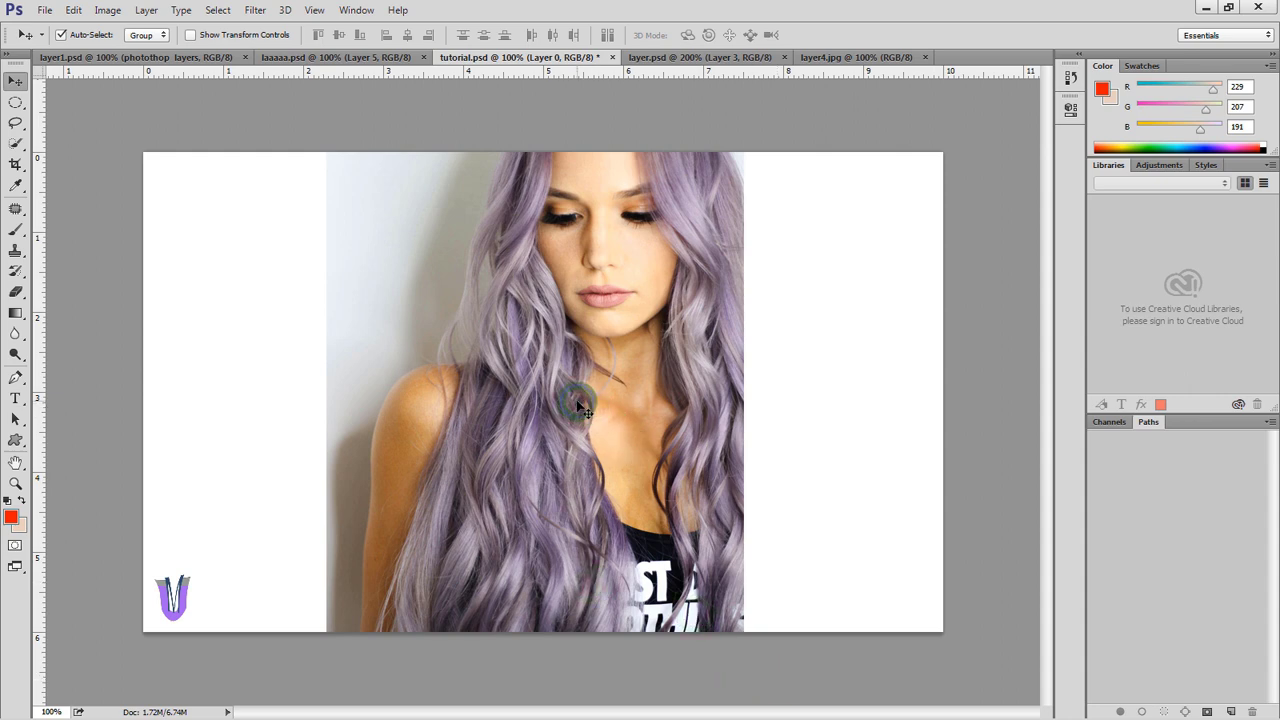
Move the lavender-haired woman photo left and the cat photo right, then switch to layers part 1.psd
drag(578, 404, 308, 405)
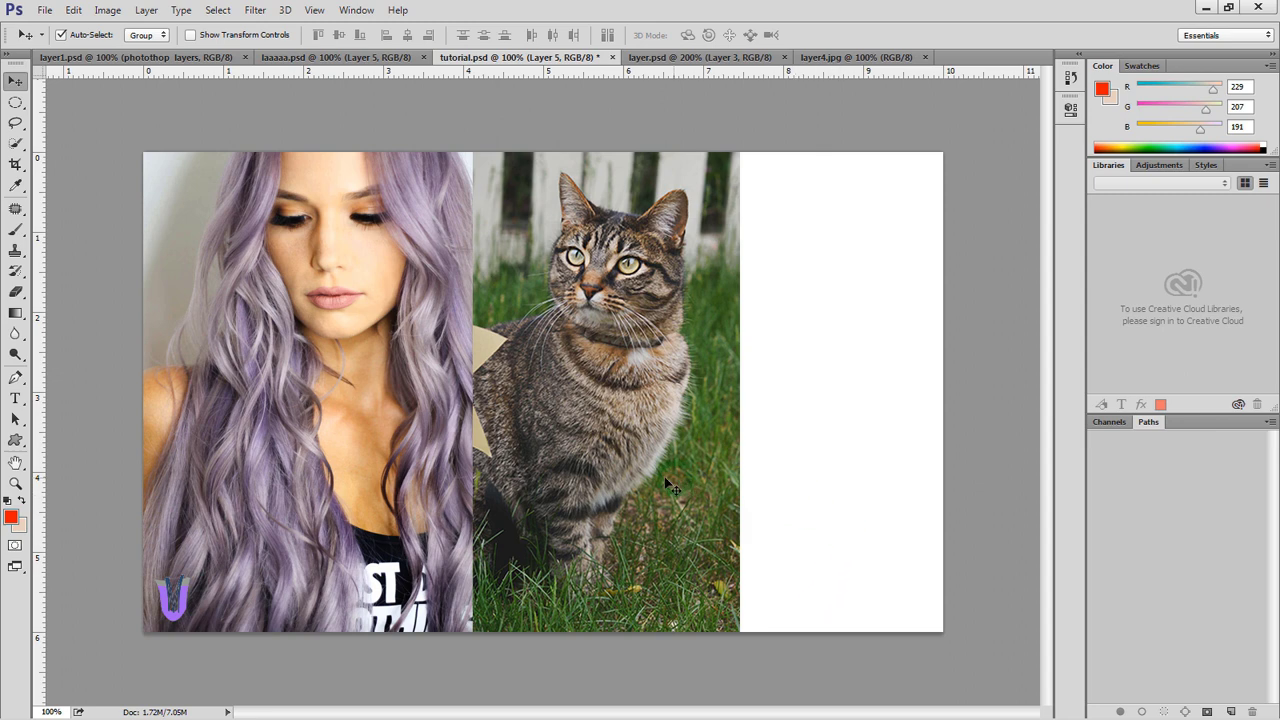
drag(656, 492, 893, 497)
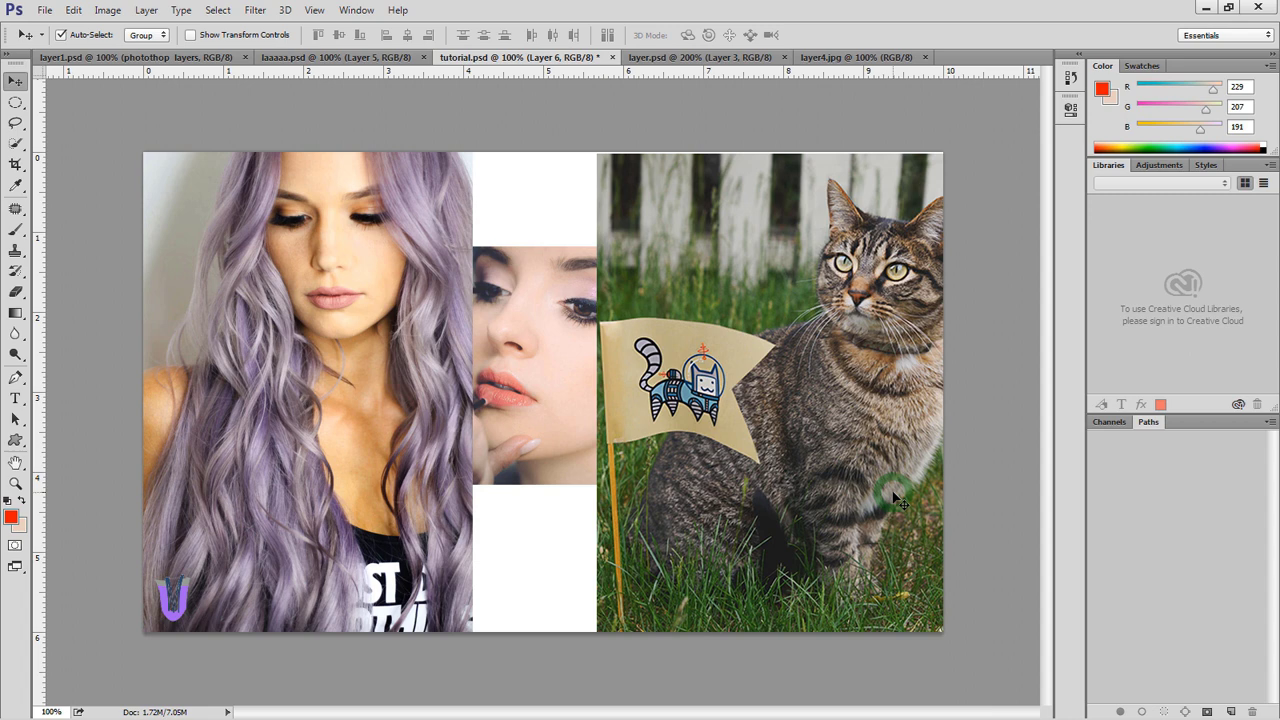
click(674, 58)
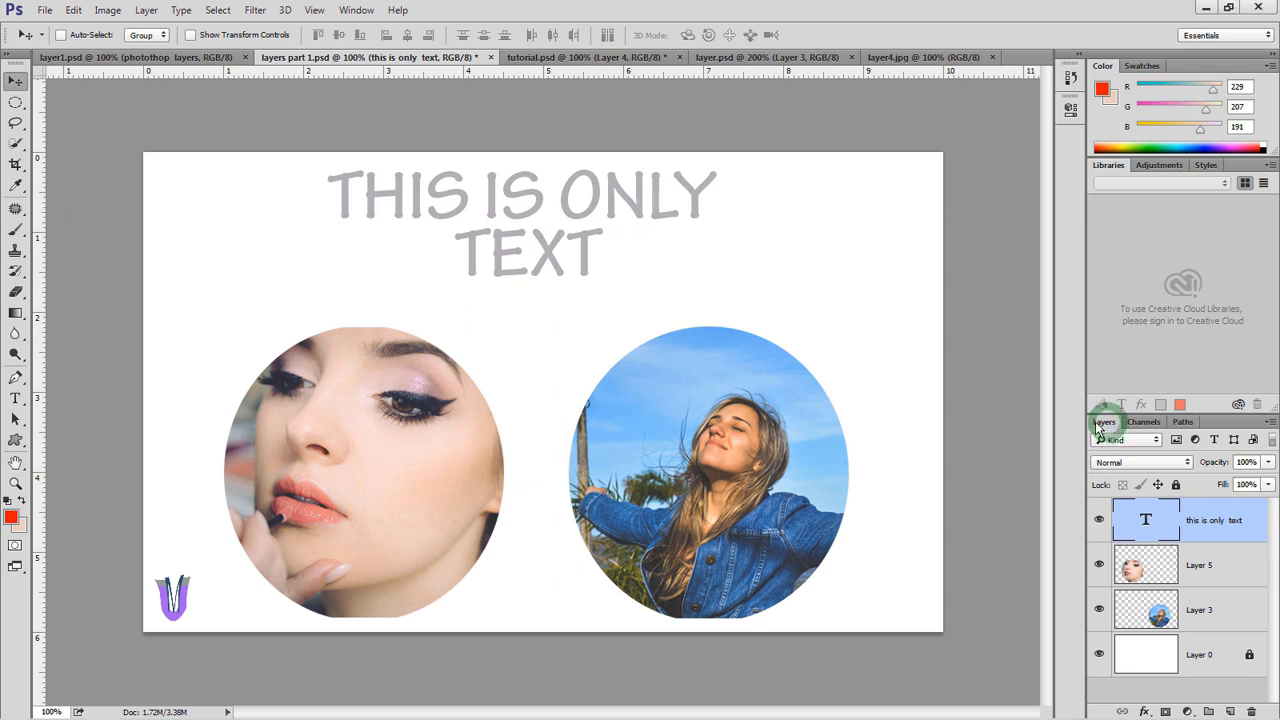
Float the Layers panel beside the canvas, lengthen it to list all four layers, and check each one
drag(1104, 422, 866, 256)
mouse_move(1038, 416)
mouse_down()
mouse_move(1045, 628)
mouse_move(1044, 596)
mouse_up()
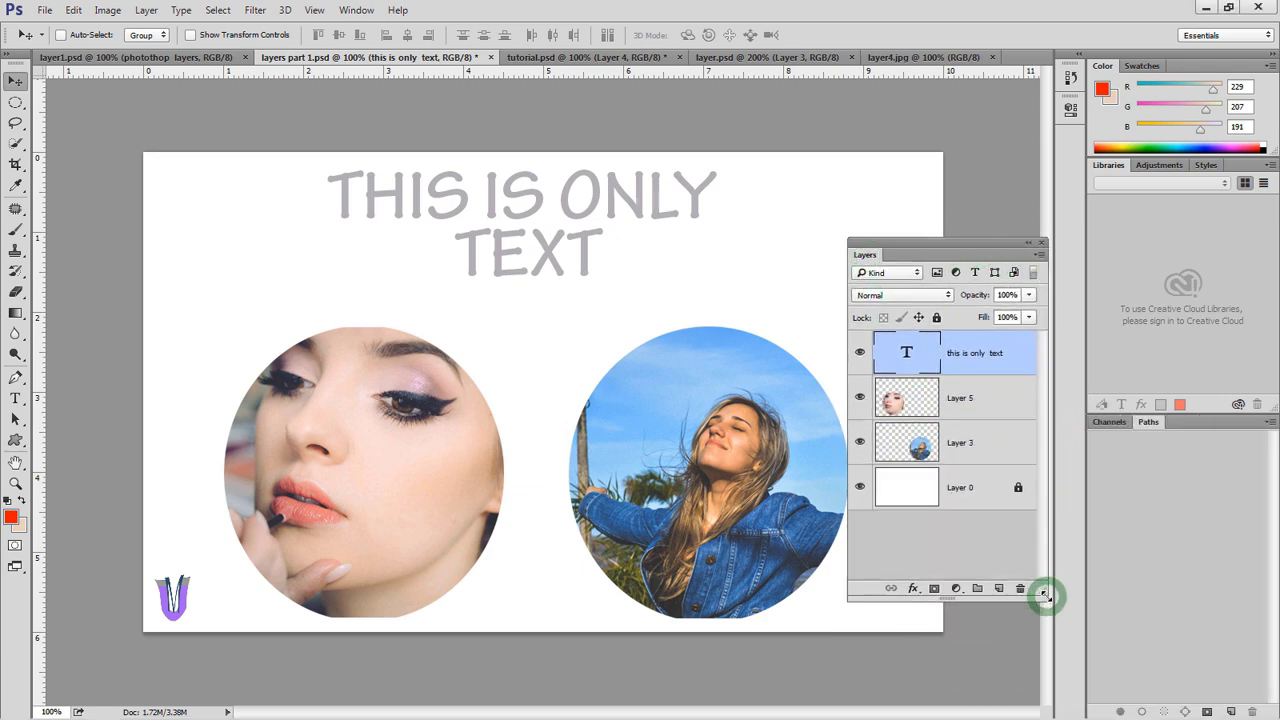
click(968, 490)
click(970, 443)
click(970, 396)
click(968, 356)
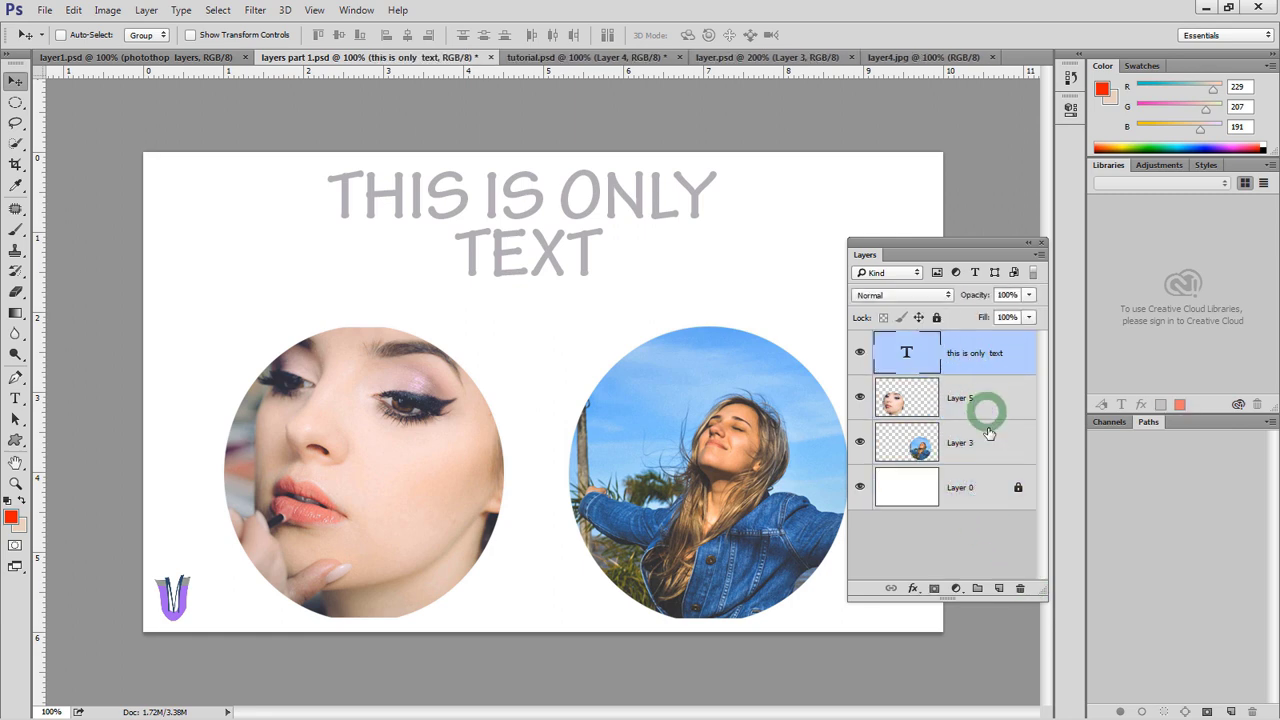
click(982, 488)
click(978, 443)
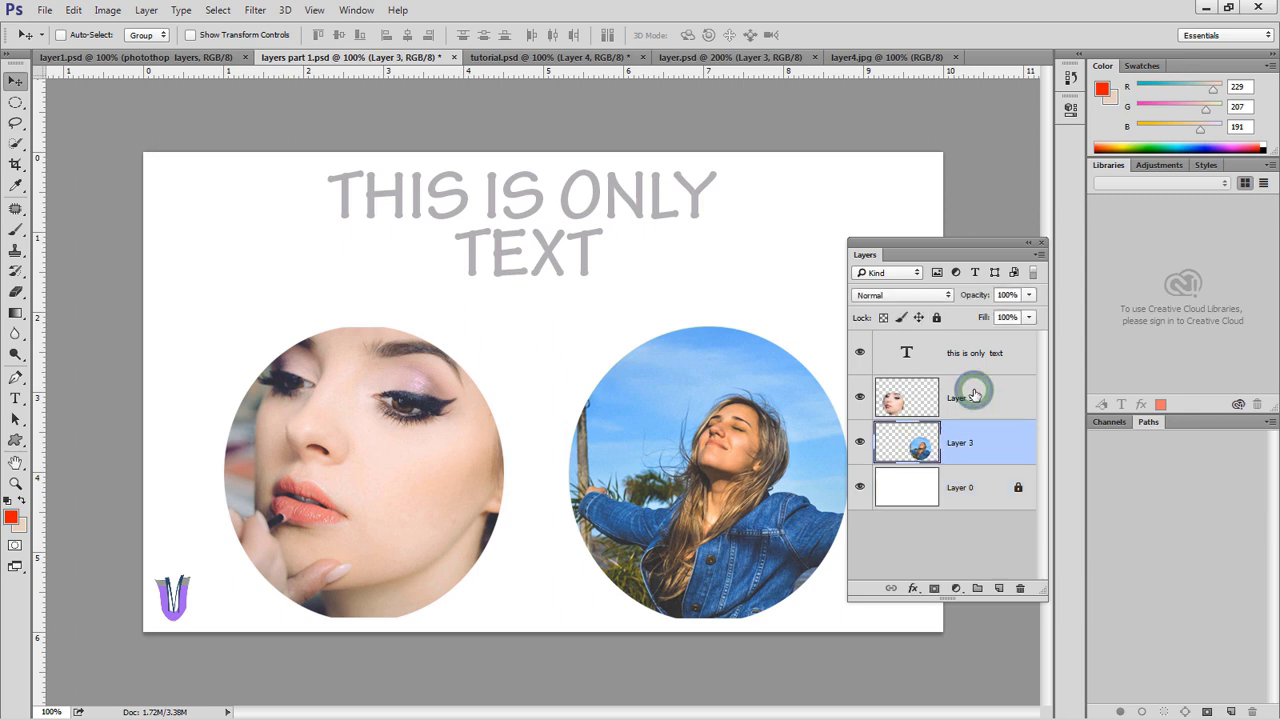
click(971, 390)
click(970, 352)
drag(946, 252, 967, 290)
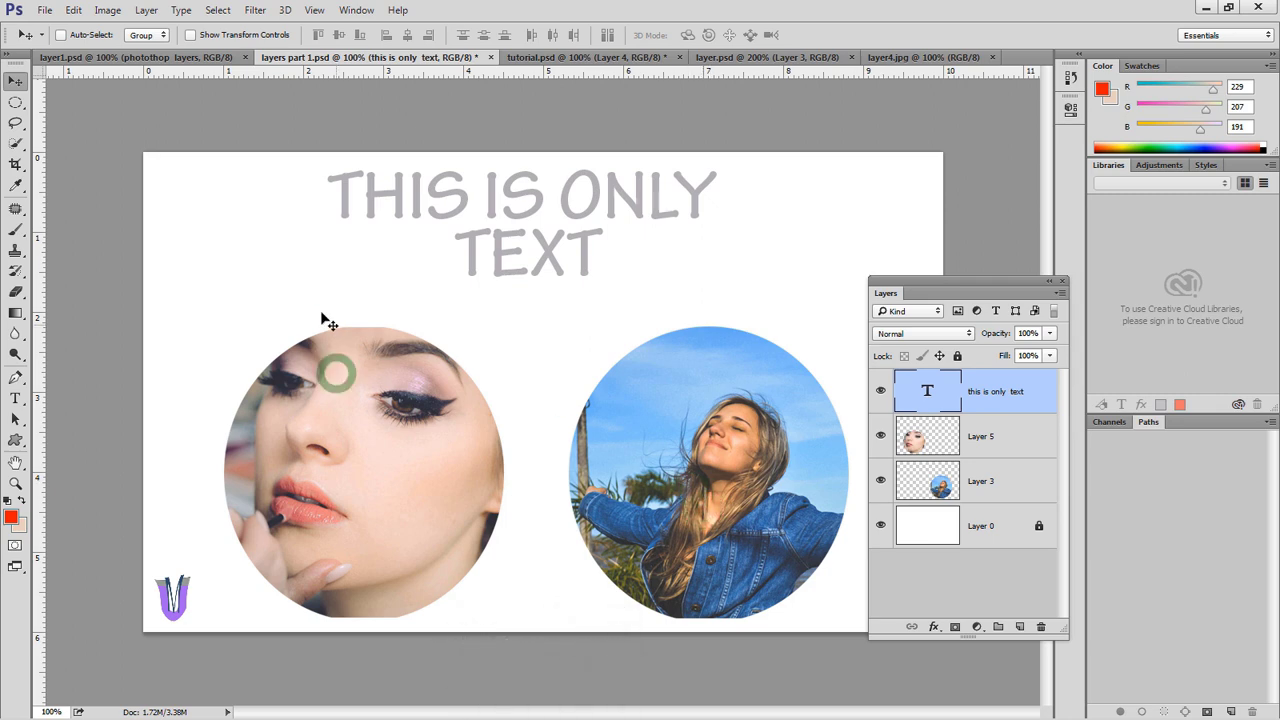
Check each layer's transform bounds, then move the 'THIS IS ONLY TEXT' heading slightly down
click(191, 36)
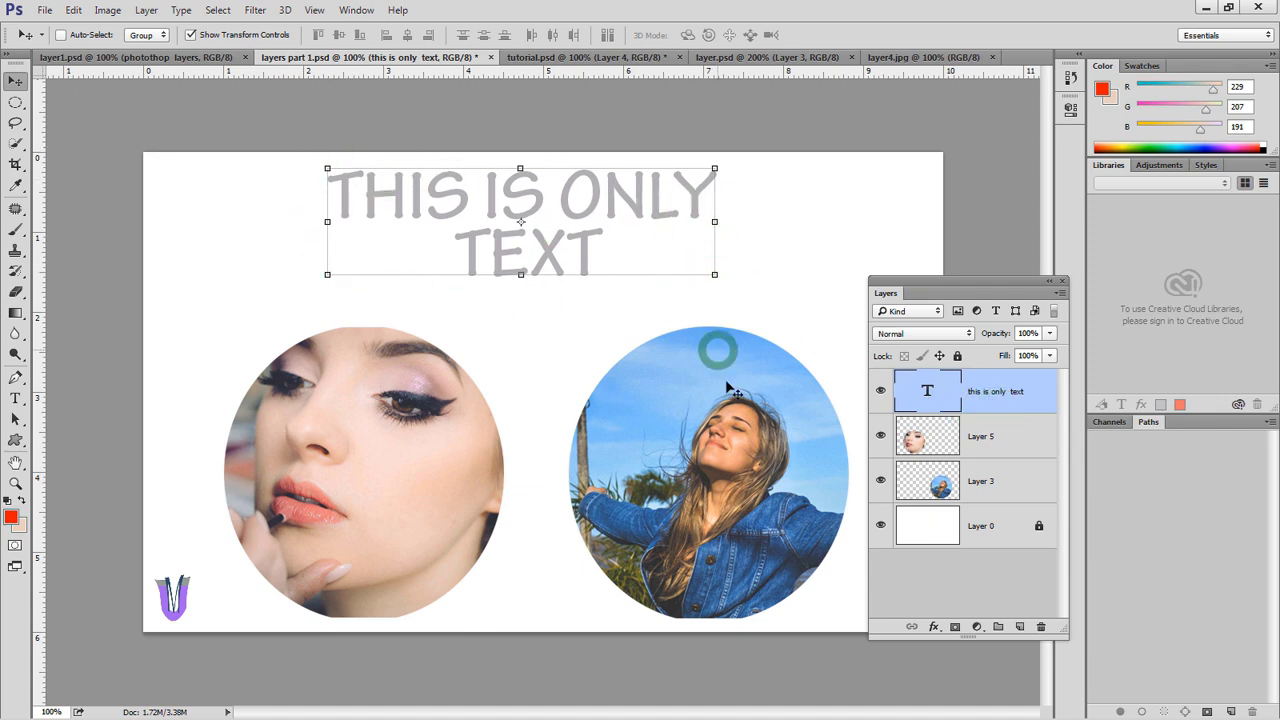
click(982, 484)
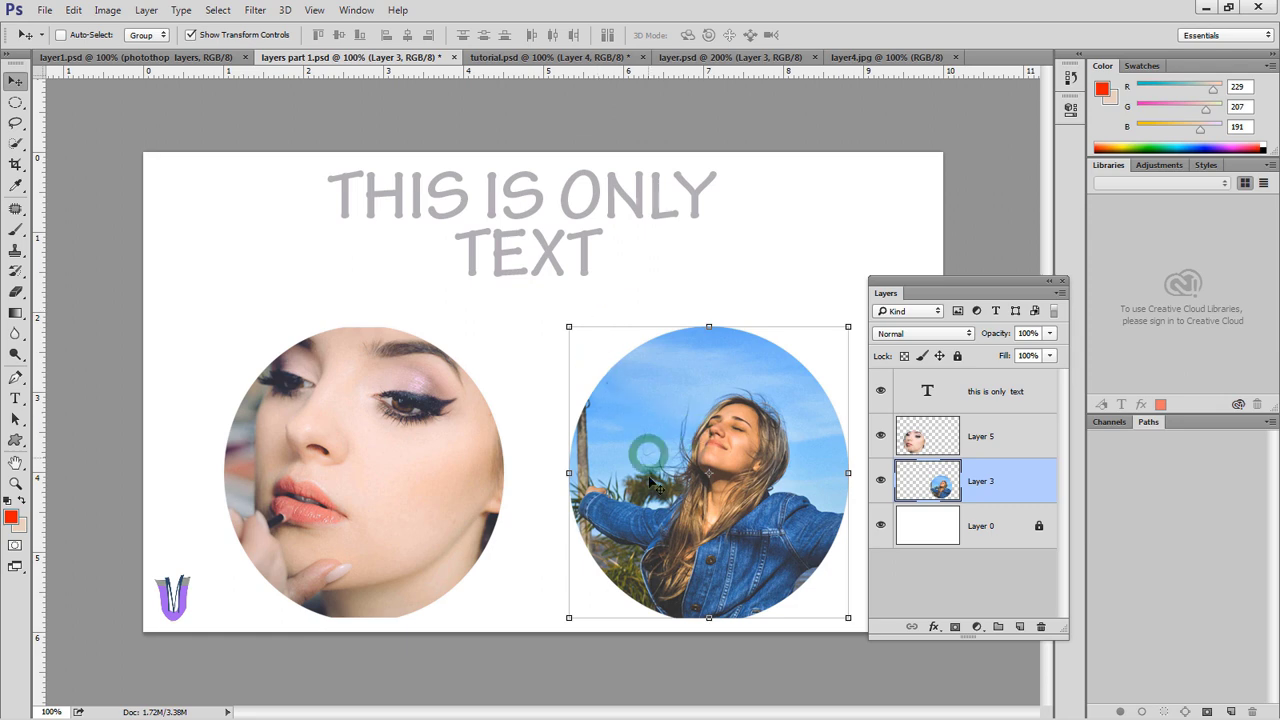
click(998, 438)
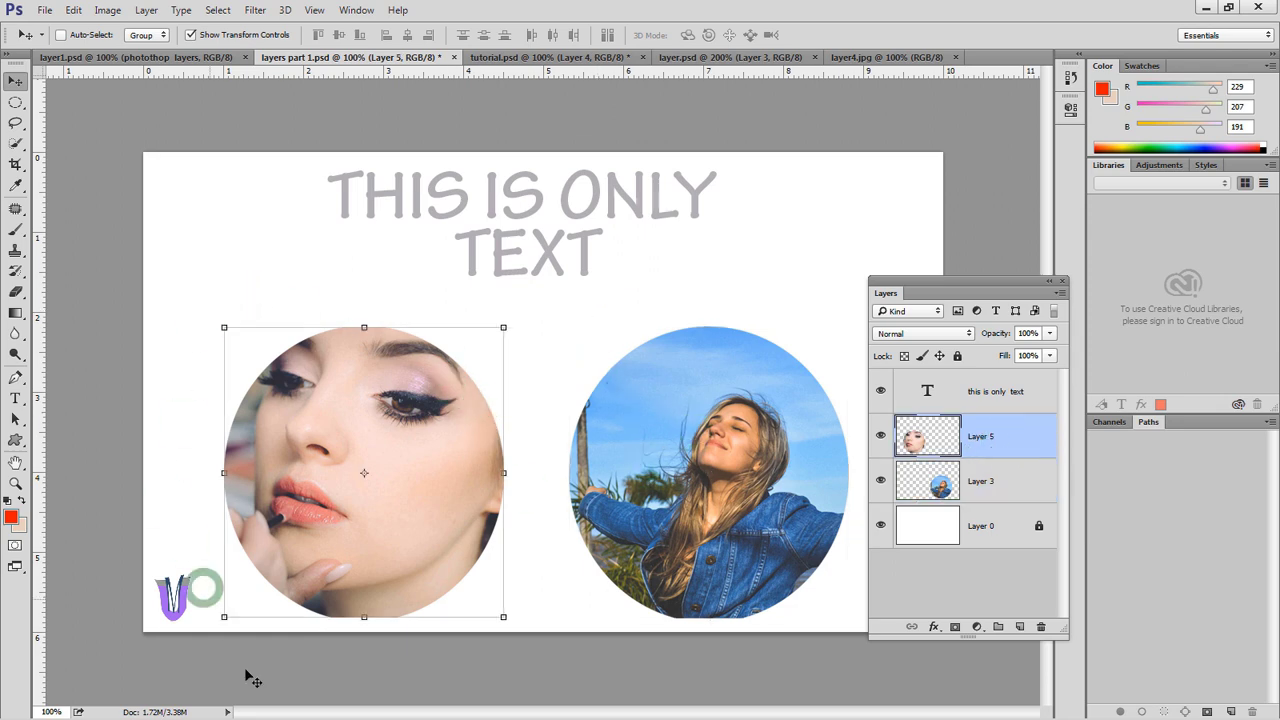
click(190, 35)
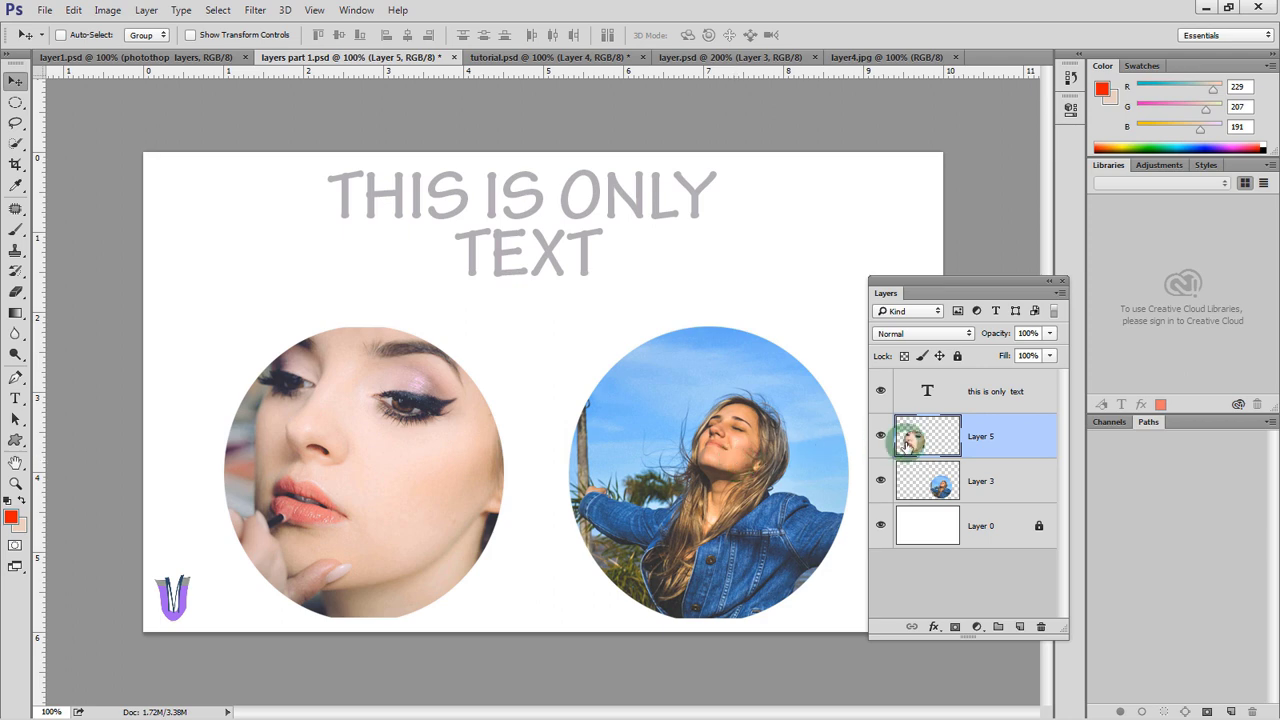
click(970, 395)
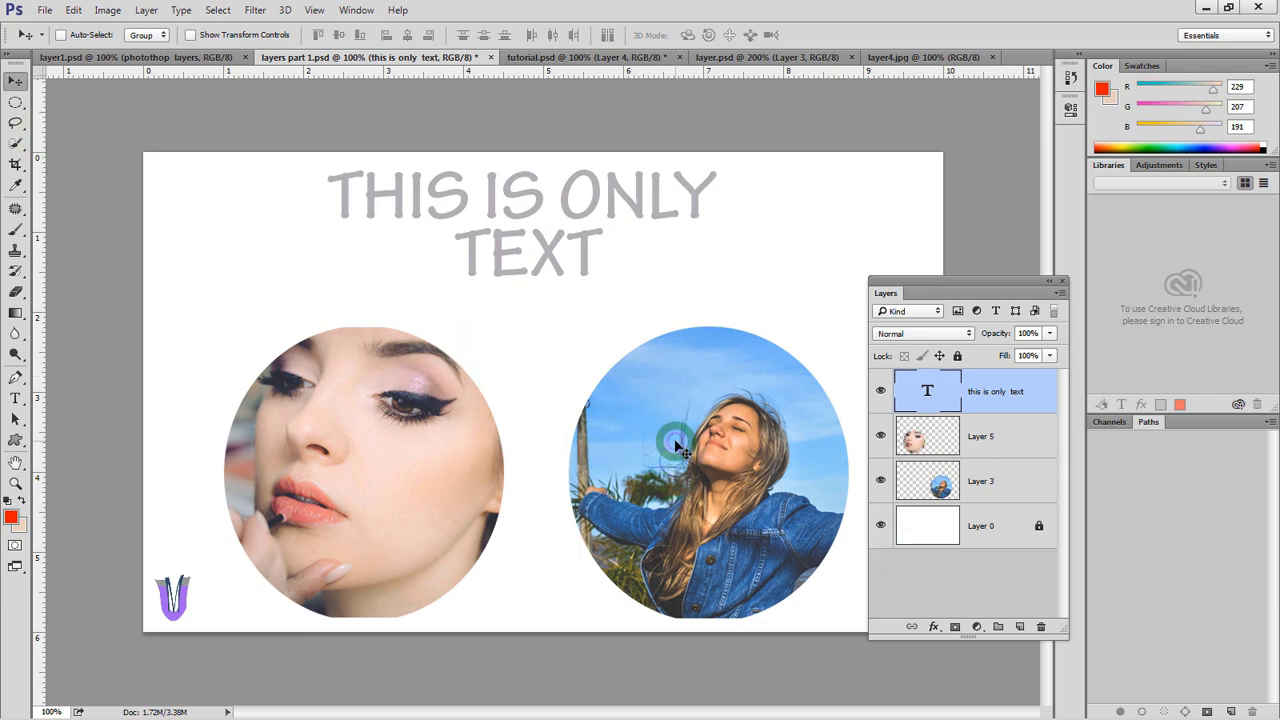
mouse_move(676, 447)
mouse_down()
mouse_move(655, 460)
mouse_move(686, 447)
mouse_move(675, 456)
mouse_up()
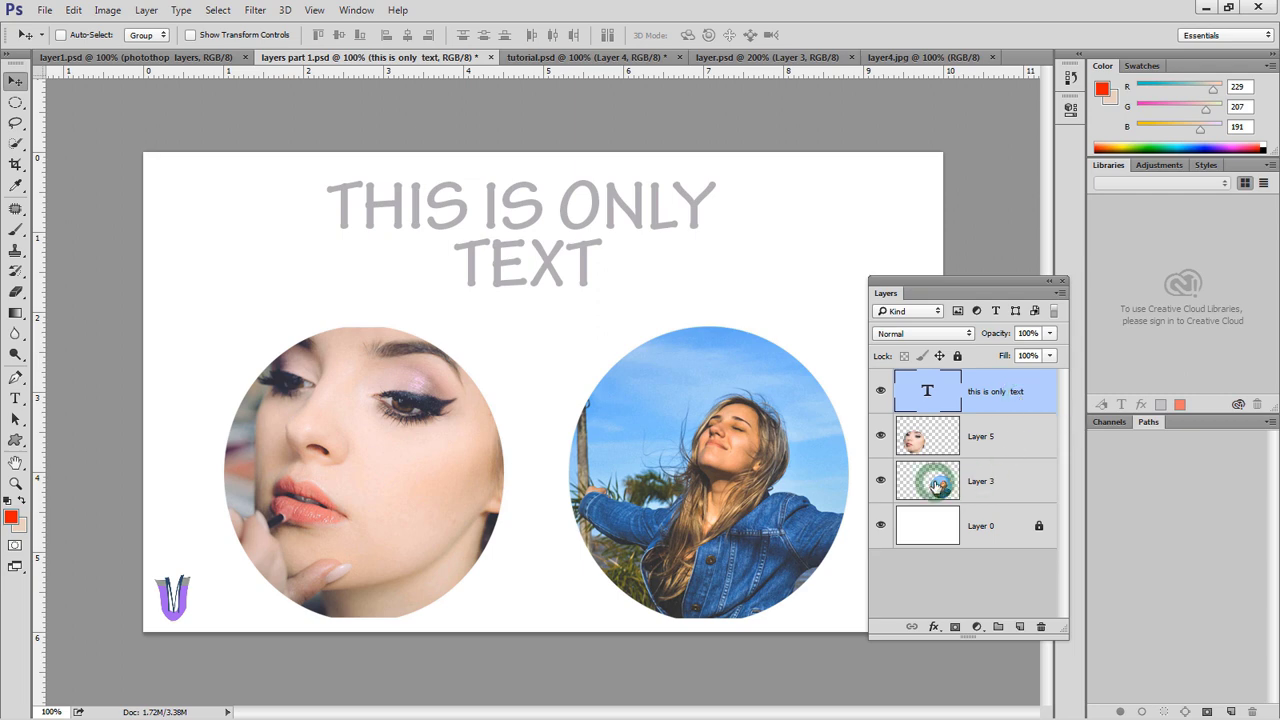
Free Transform Layer 5's face portrait proportionally to about 96% and commit
click(990, 447)
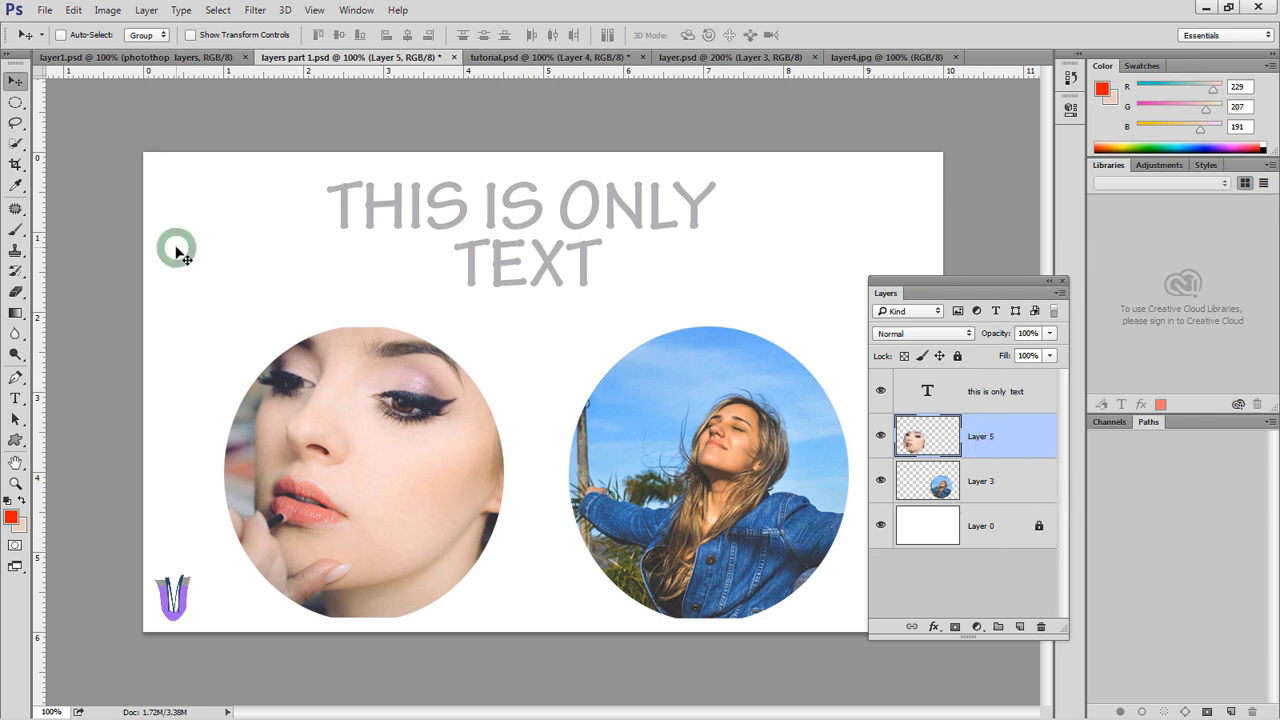
click(73, 12)
click(145, 288)
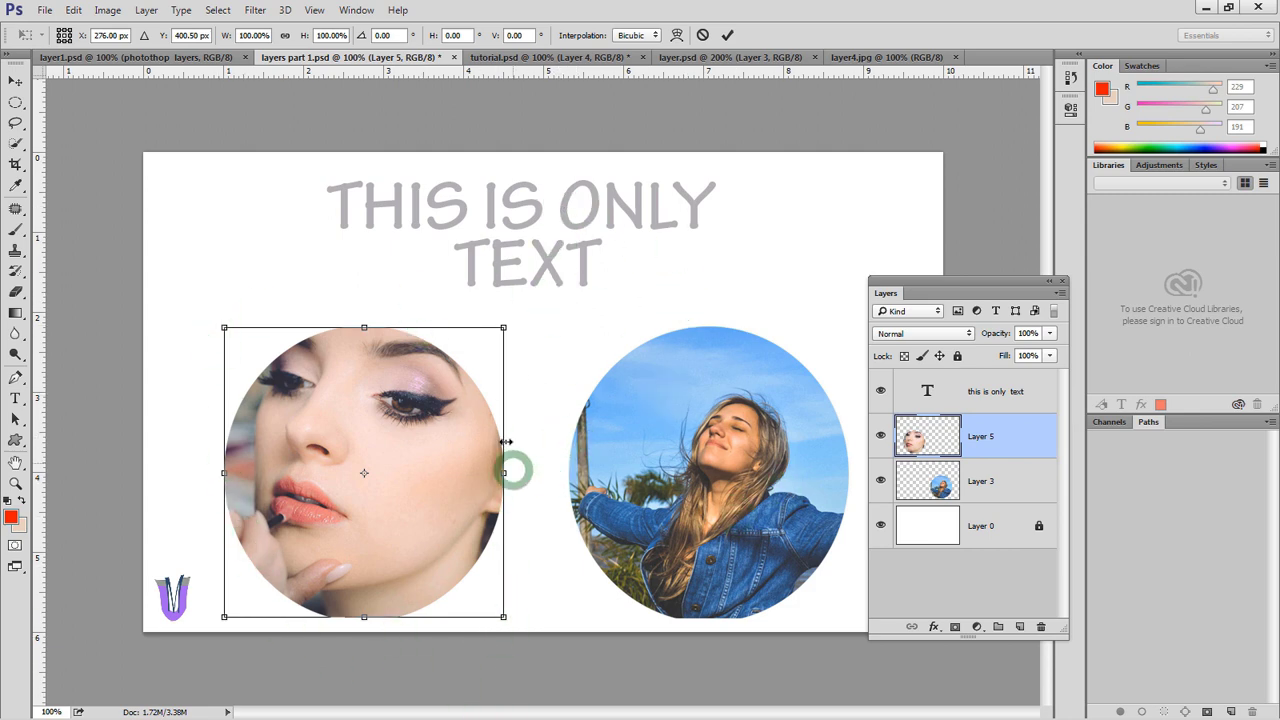
key(shift)
drag(505, 328, 493, 338)
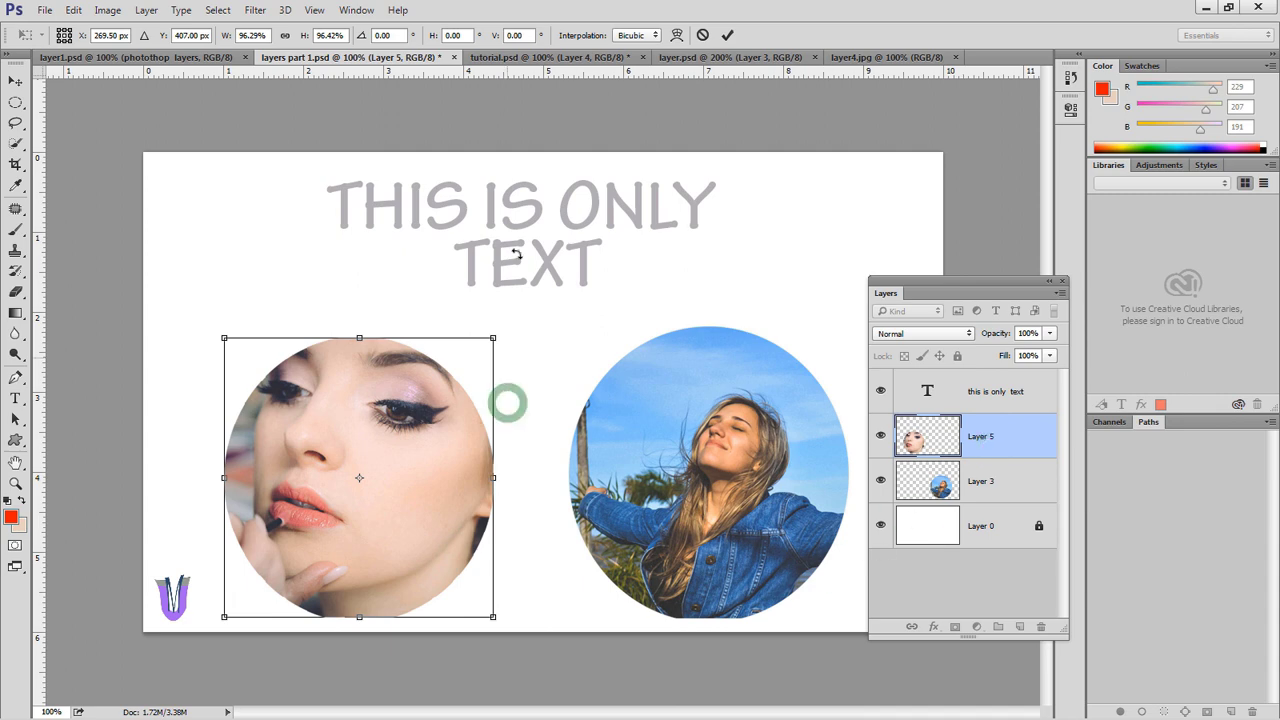
click(1219, 534)
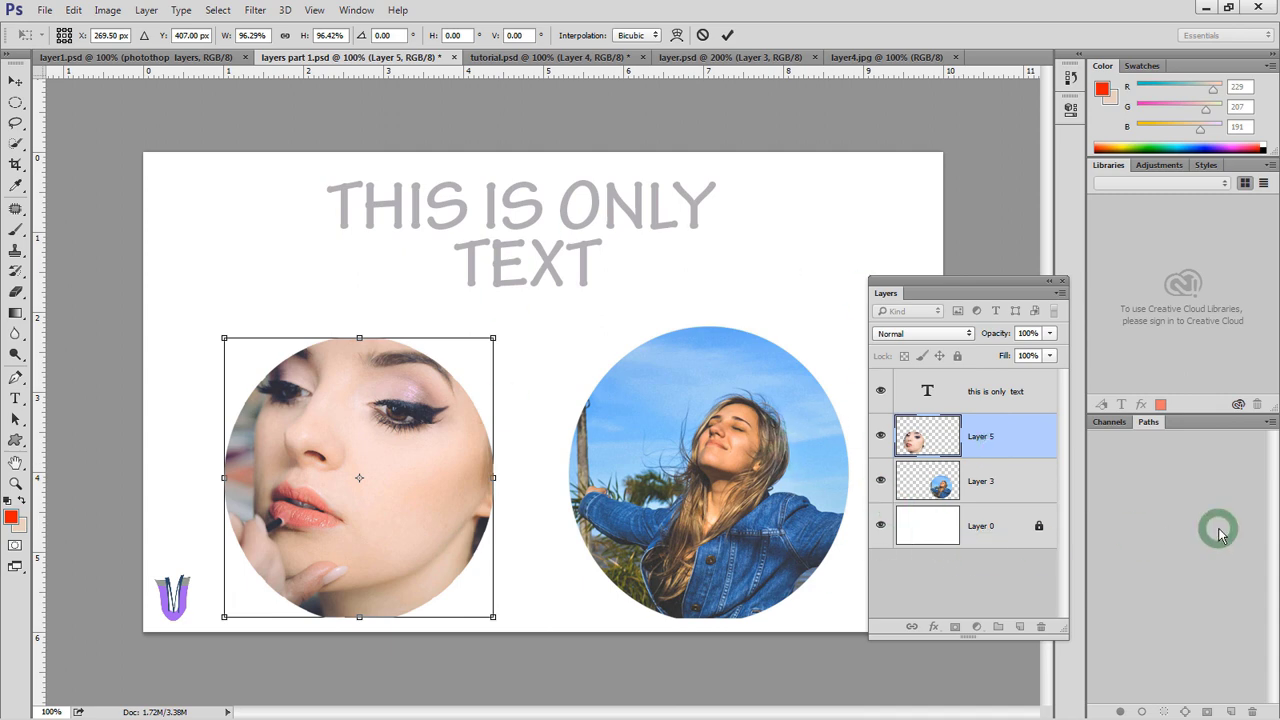
click(914, 563)
key(Return)
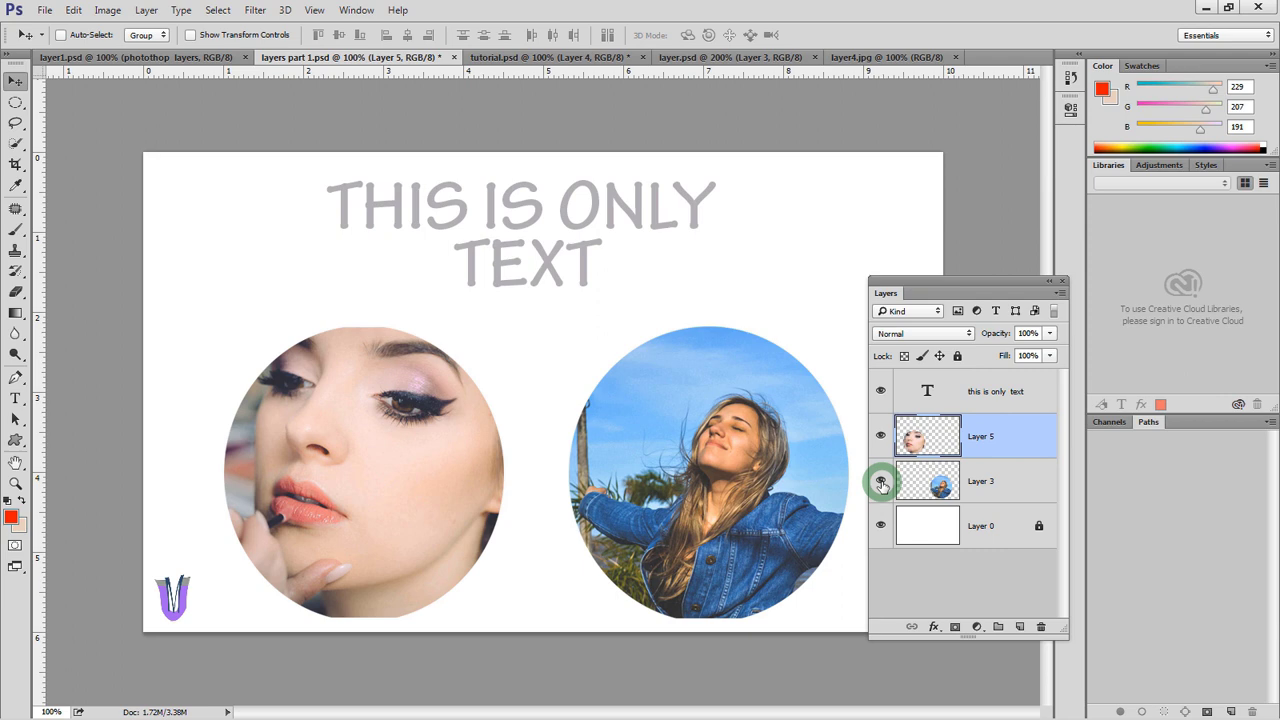
Hide and reshow Layer 3 and the text layer, then bring up the layer4.jpg photo
click(881, 483)
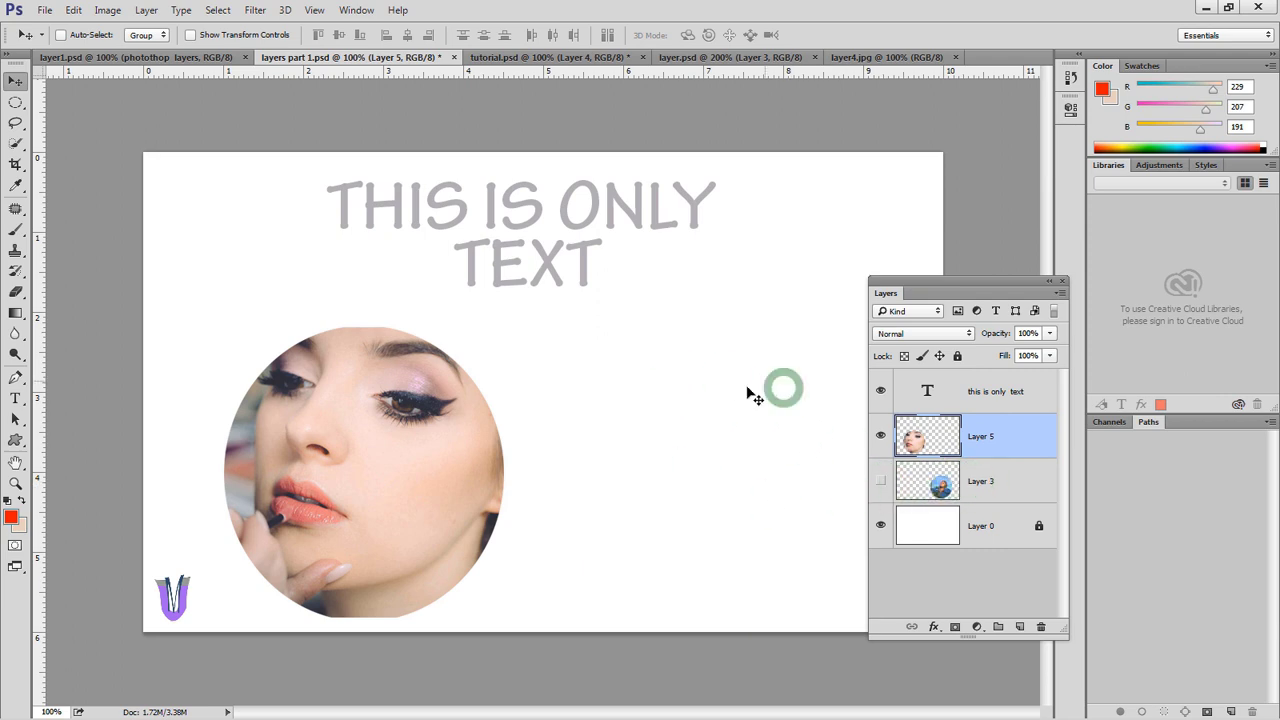
click(881, 483)
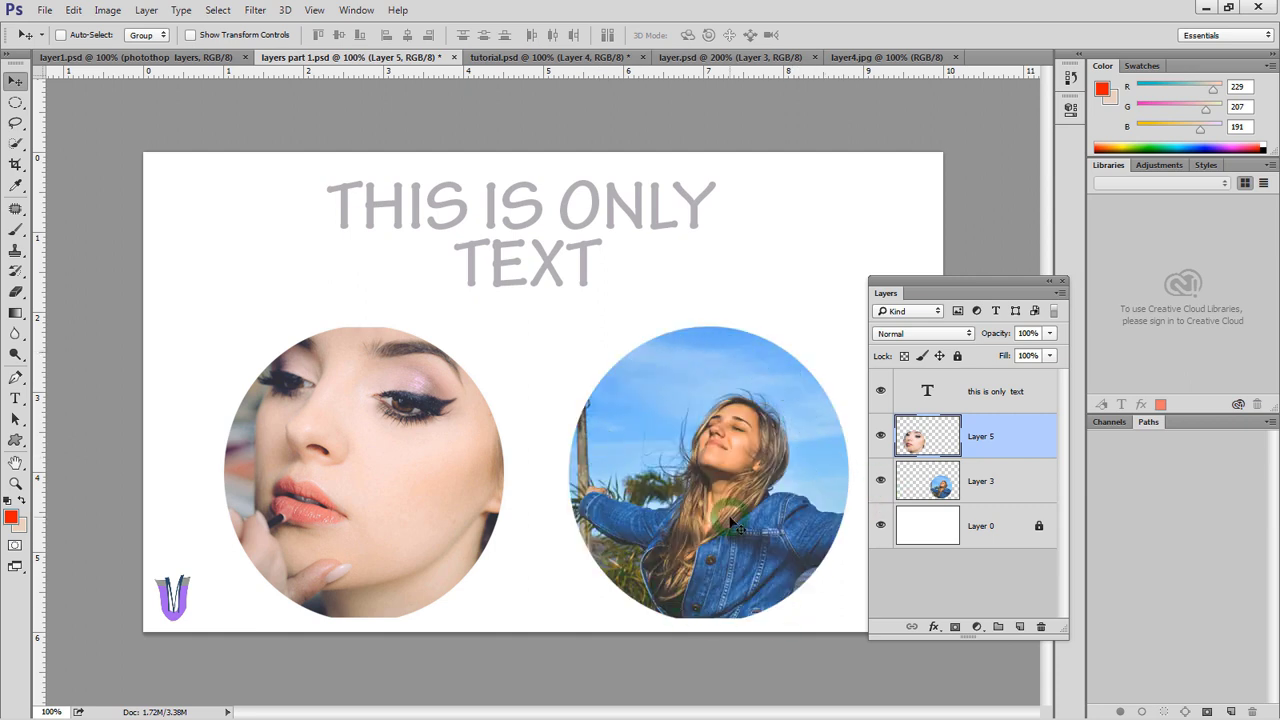
click(866, 516)
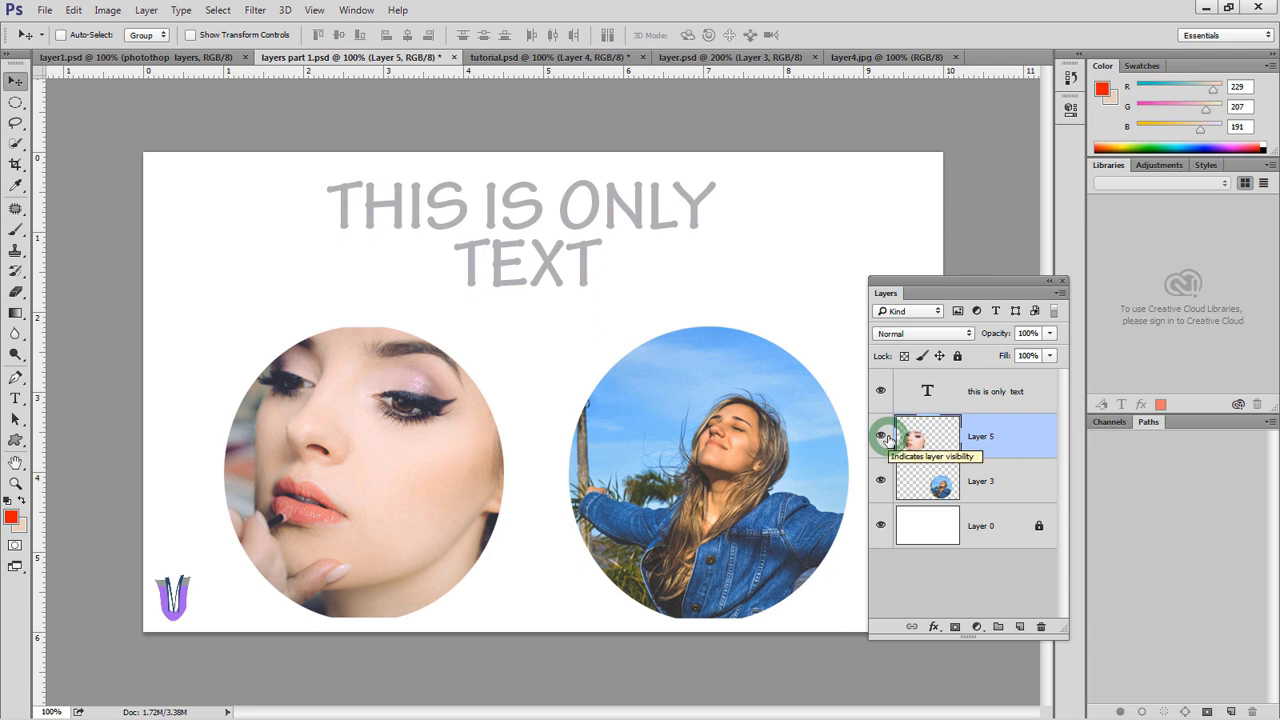
click(881, 391)
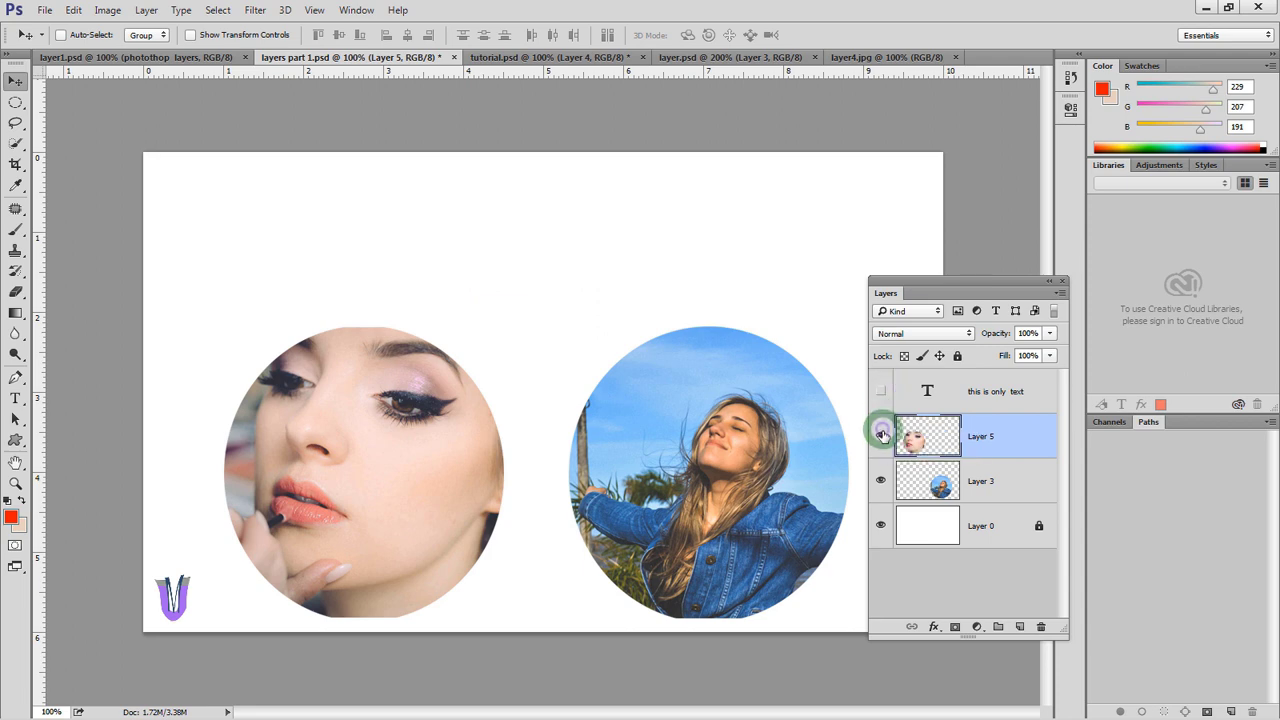
click(881, 392)
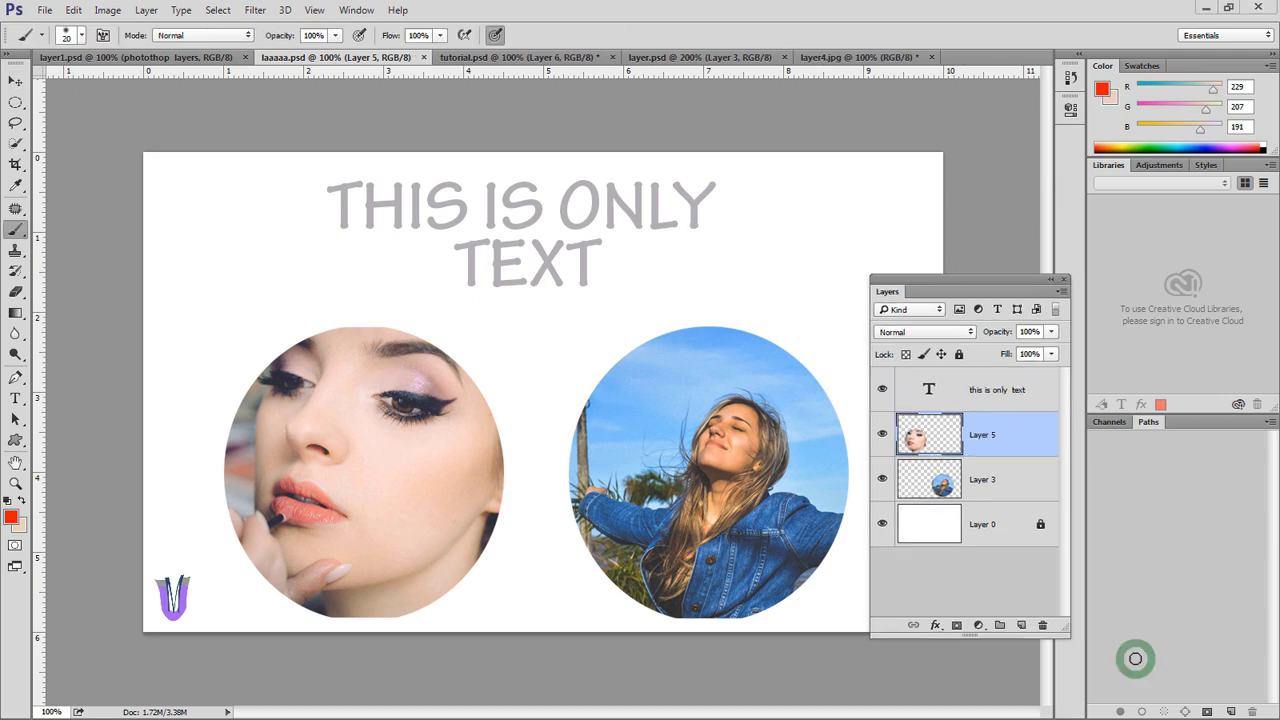
click(840, 70)
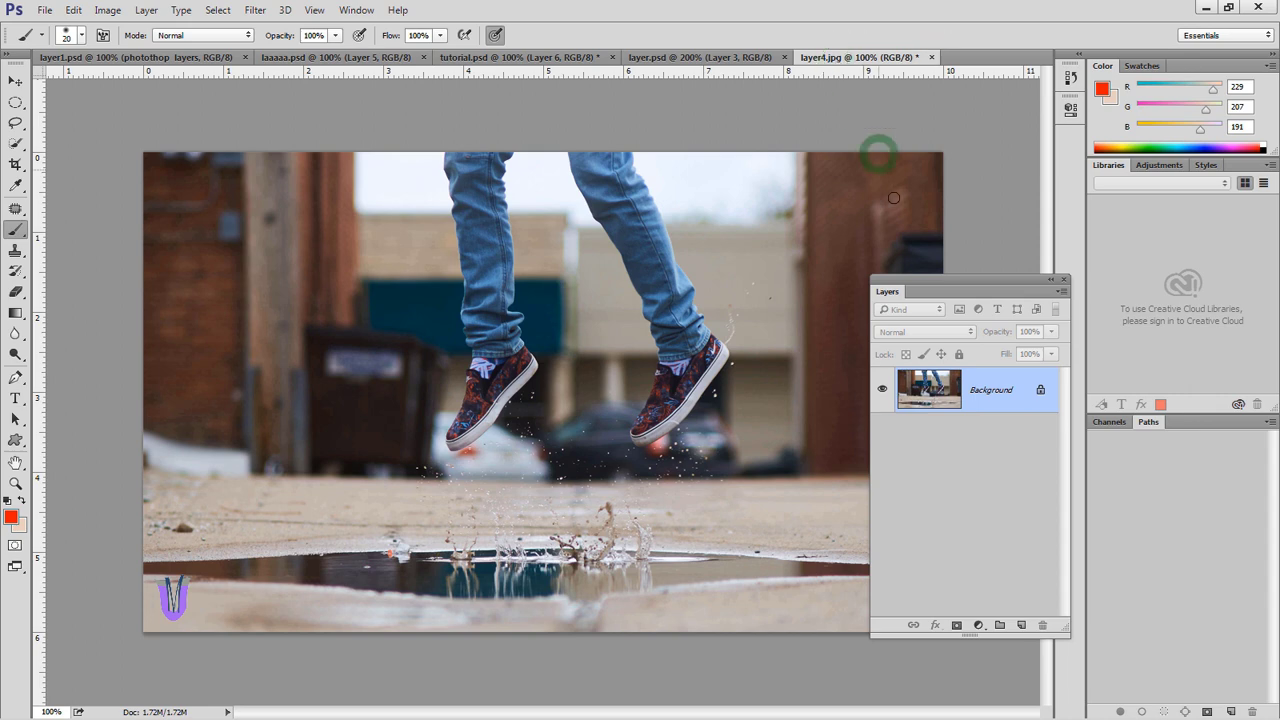
Paint red brush loops around the left and right shoes on the Background layer
drag(950, 281, 1019, 316)
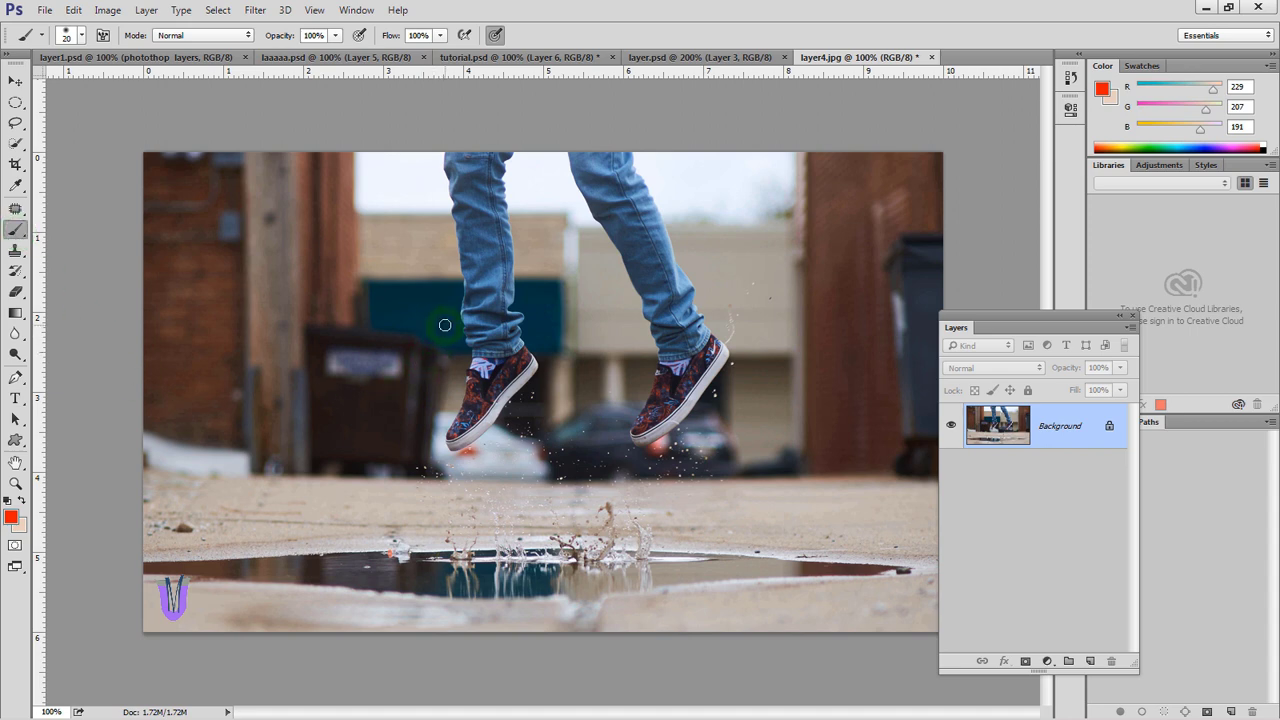
drag(439, 319, 536, 417)
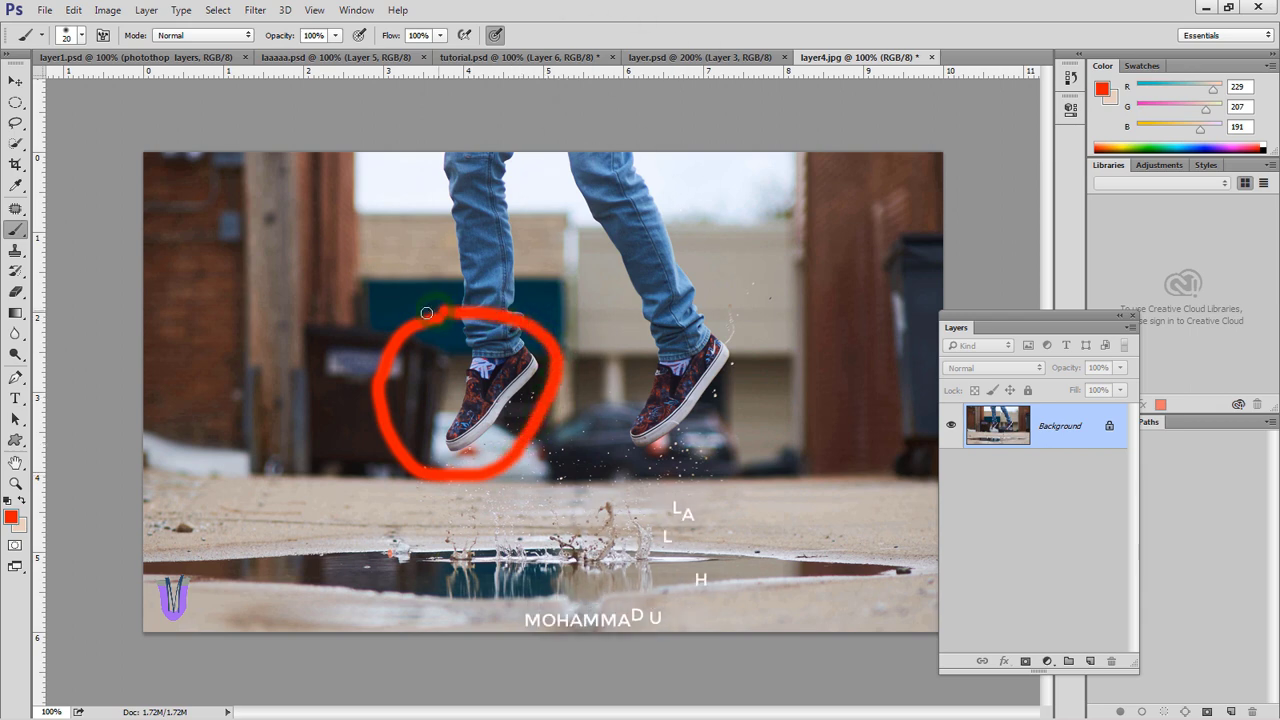
drag(536, 417, 420, 314)
mouse_move(609, 341)
mouse_down()
mouse_move(592, 388)
mouse_move(662, 470)
mouse_move(762, 408)
mouse_move(736, 317)
mouse_move(618, 333)
mouse_up()
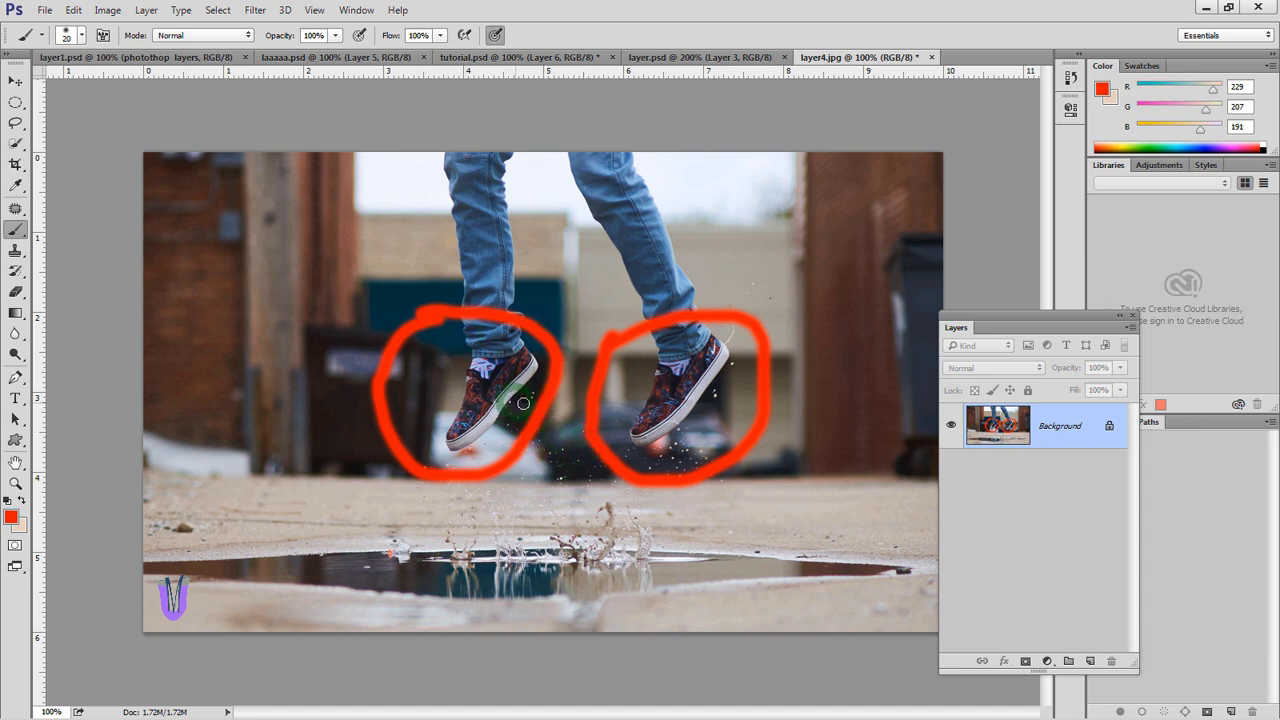
Erase over the left shoe, then undo the erasing and both red circles with Ctrl+Alt+Z
click(15, 291)
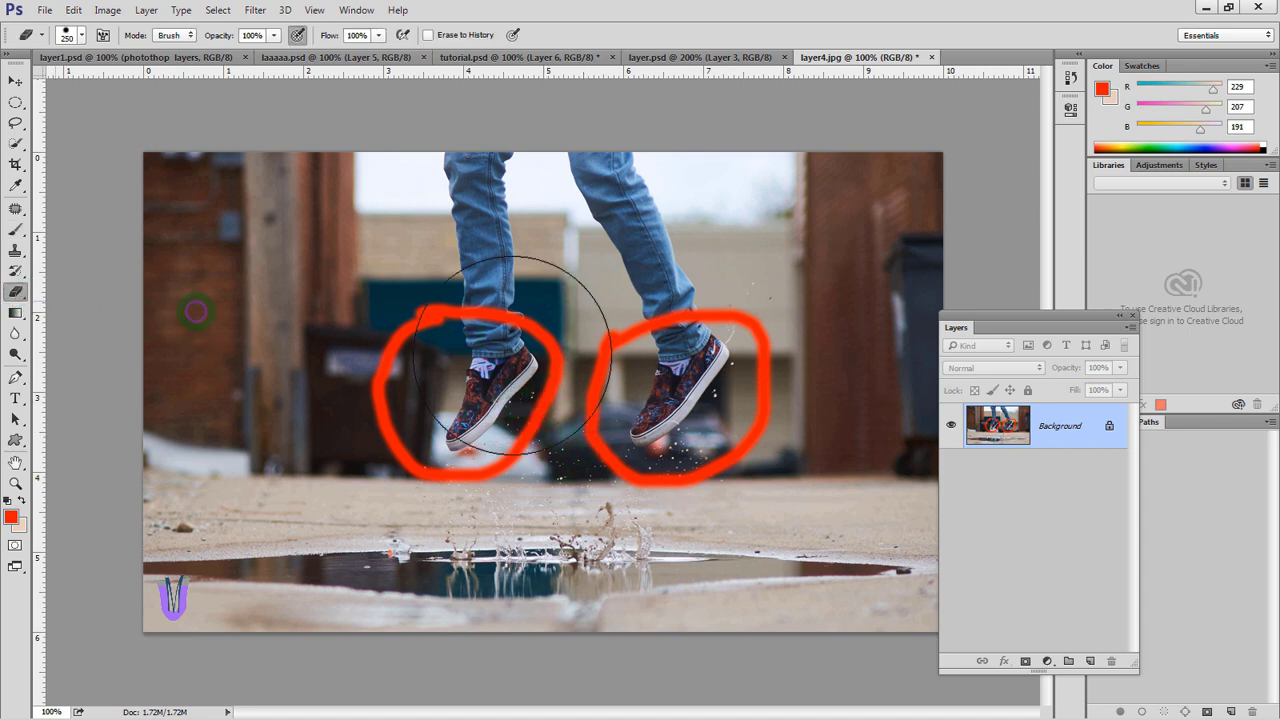
drag(547, 385, 573, 497)
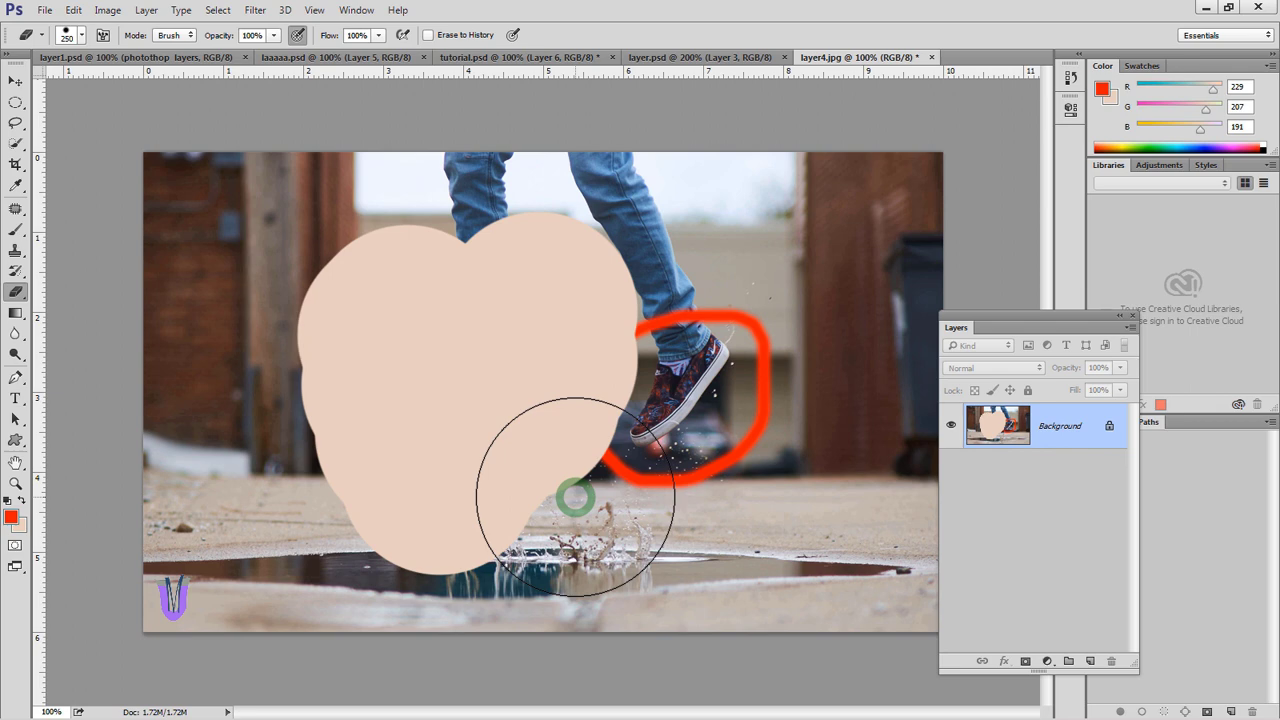
key(ctrl+alt+z)
key(ctrl+alt+z)
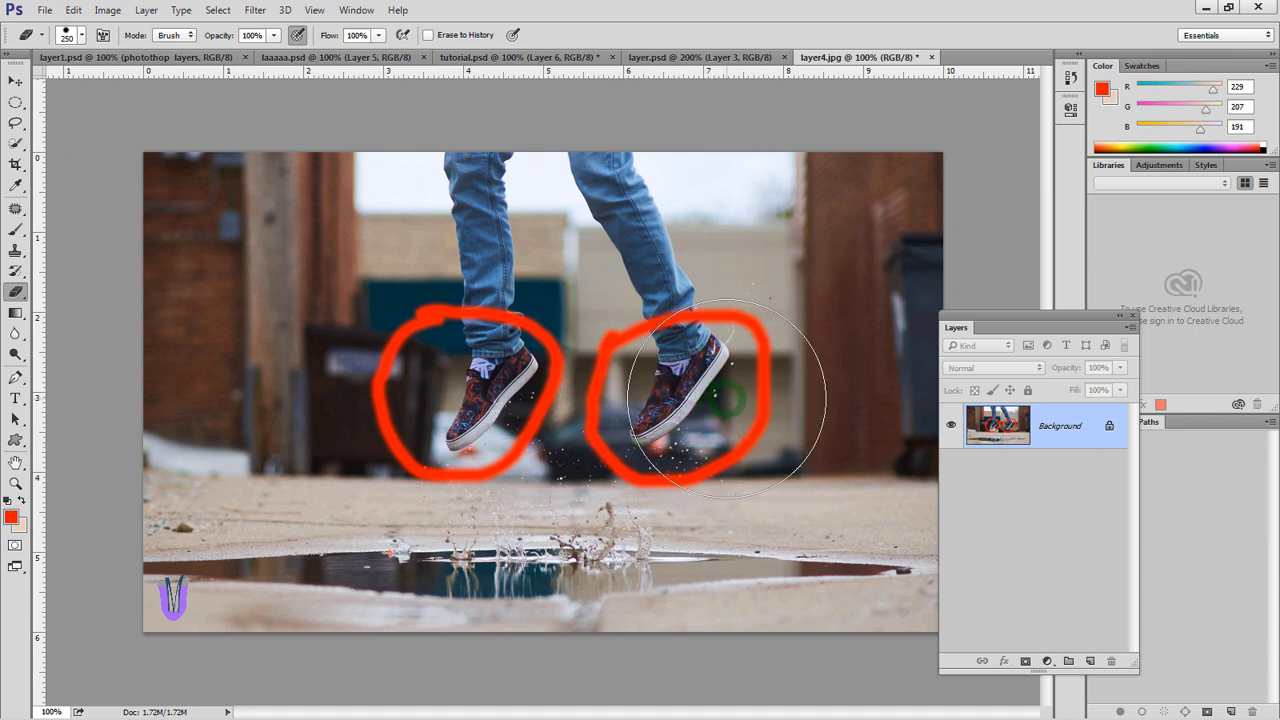
key(ctrl+alt+z)
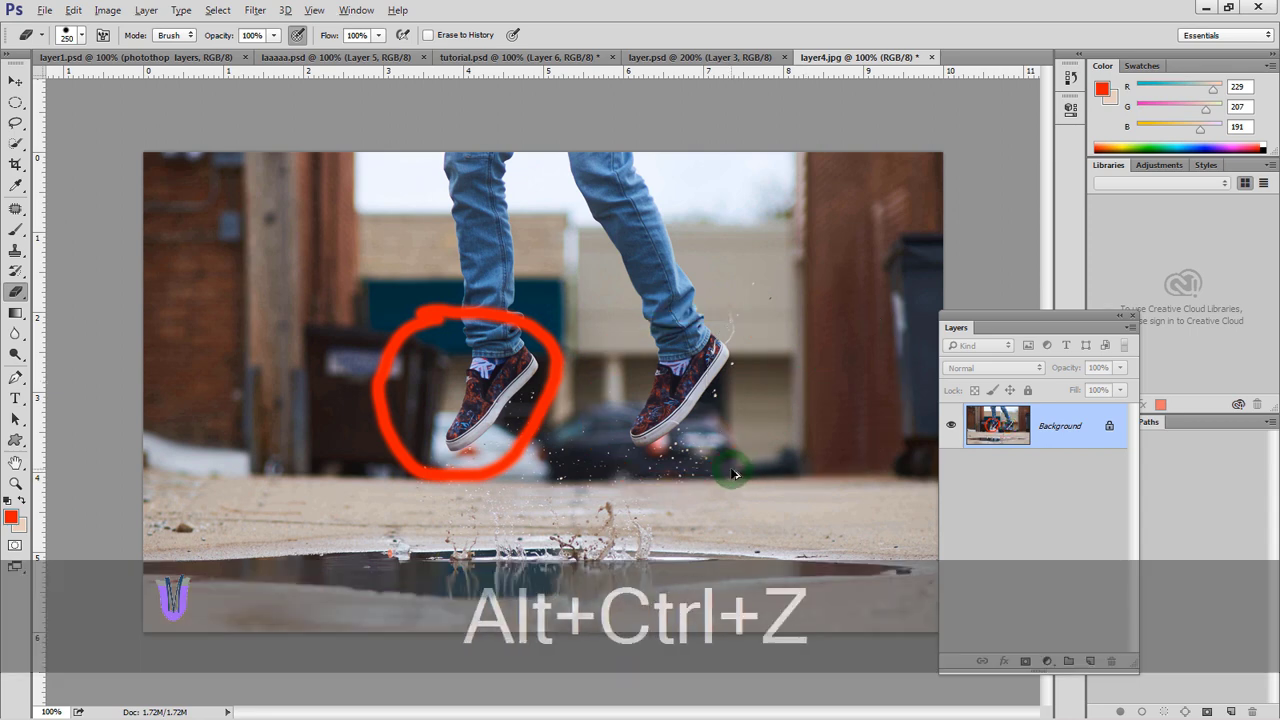
key(ctrl+alt+z)
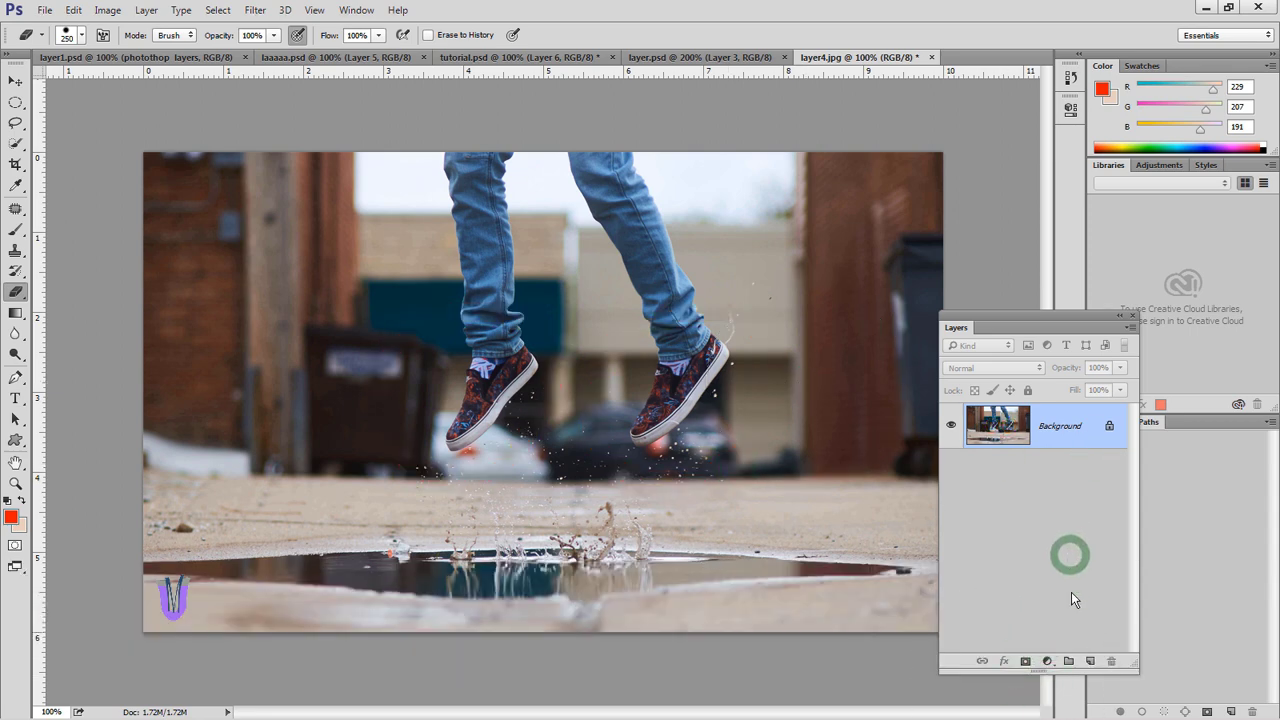
Create Layer 1 and brush red circles around both shoes on it
click(1091, 663)
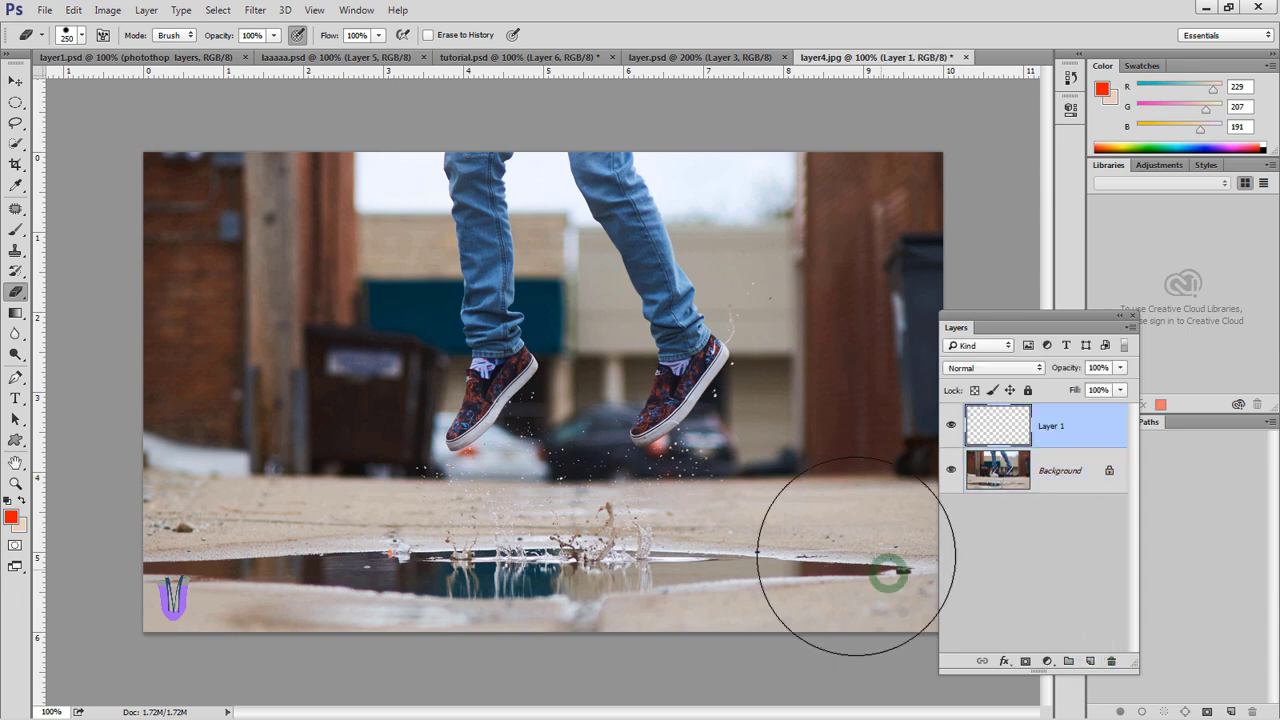
click(16, 229)
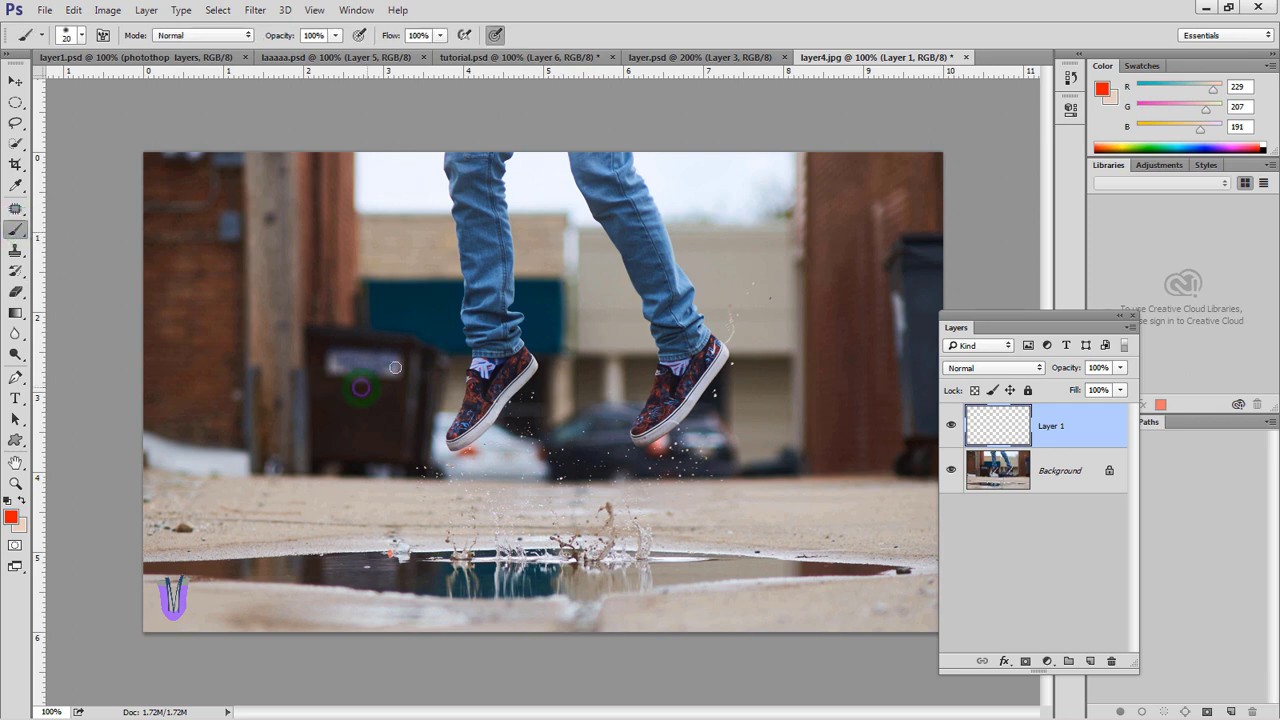
mouse_move(431, 323)
mouse_down()
mouse_move(545, 306)
mouse_move(405, 328)
mouse_up()
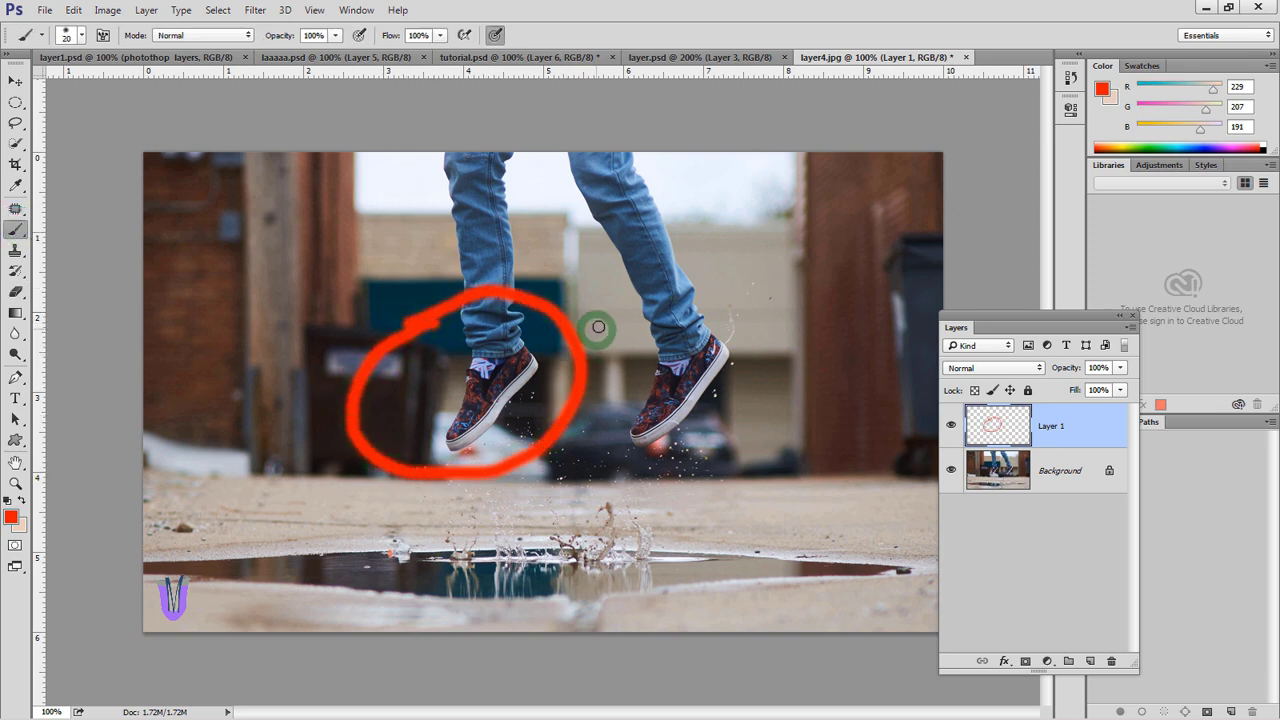
mouse_move(605, 318)
mouse_down()
mouse_move(607, 430)
mouse_move(596, 332)
mouse_up()
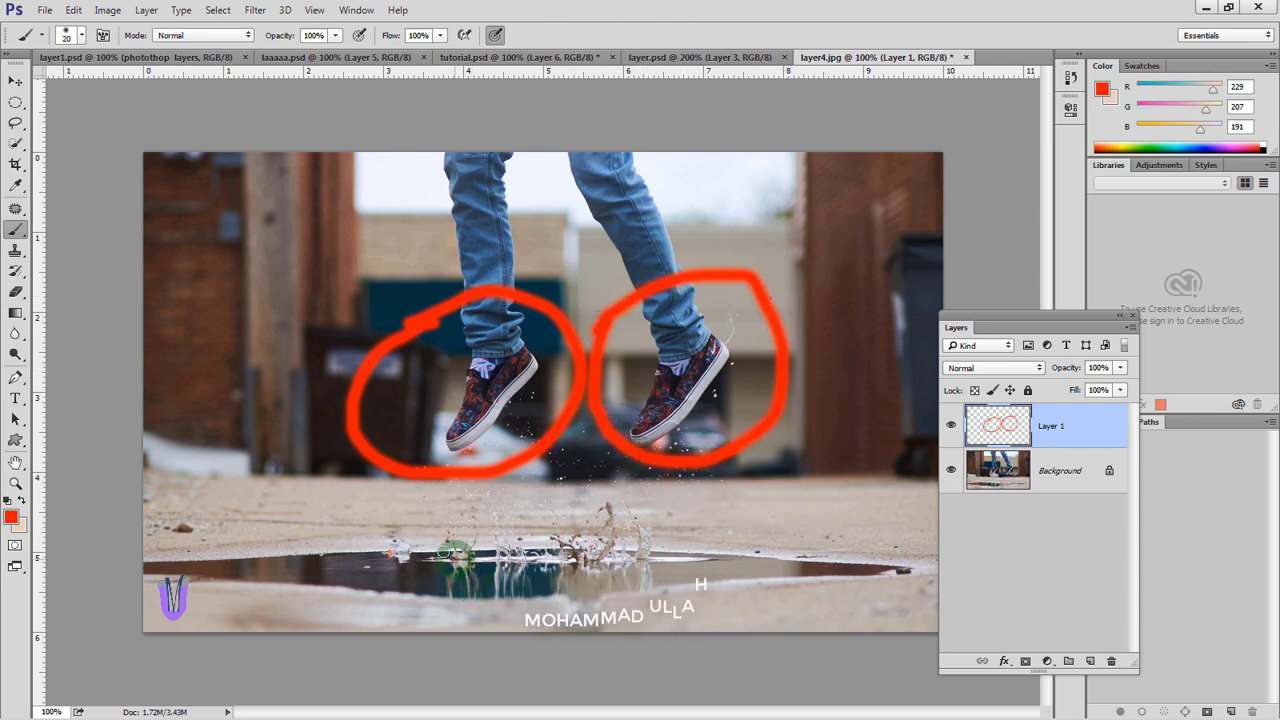
click(16, 291)
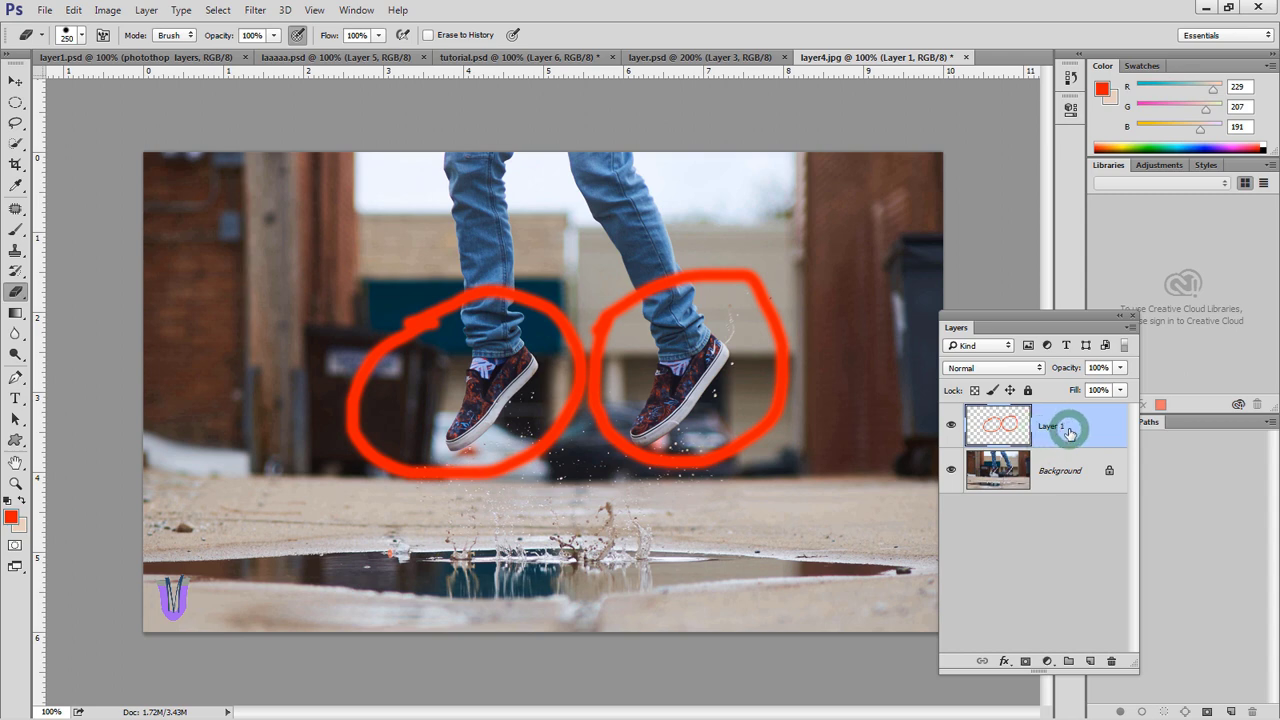
Erase the red circles painted on Layer 1
mouse_move(467, 447)
mouse_down()
mouse_move(343, 429)
mouse_move(386, 300)
mouse_move(428, 471)
mouse_move(502, 283)
mouse_move(600, 420)
mouse_move(580, 310)
mouse_move(726, 257)
mouse_move(785, 370)
mouse_move(714, 423)
mouse_move(662, 410)
mouse_move(700, 414)
mouse_move(651, 537)
mouse_move(700, 414)
mouse_move(655, 398)
mouse_up()
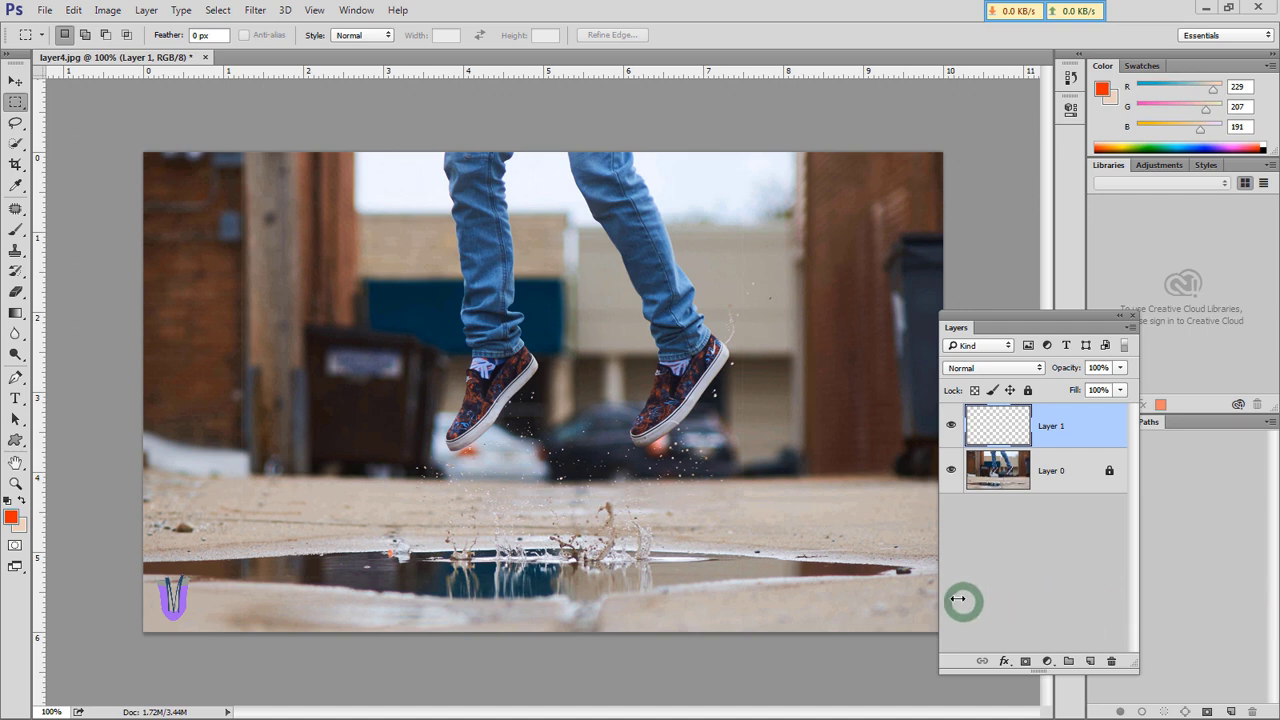
Drag the purple-haired woman photo in as Layer 2, delete it, then restore it with Ctrl+Alt+Z
drag(1260, 591, 597, 636)
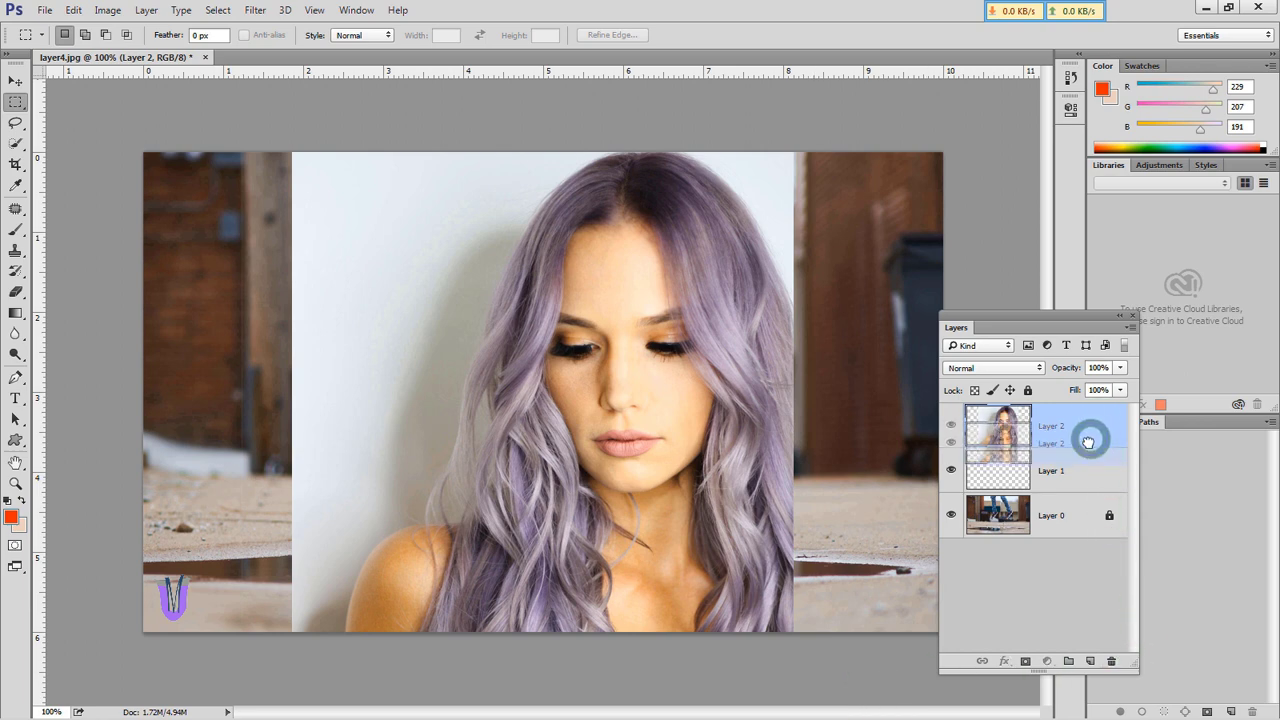
mouse_move(1100, 426)
mouse_down()
mouse_move(1095, 583)
mouse_move(1111, 660)
mouse_up()
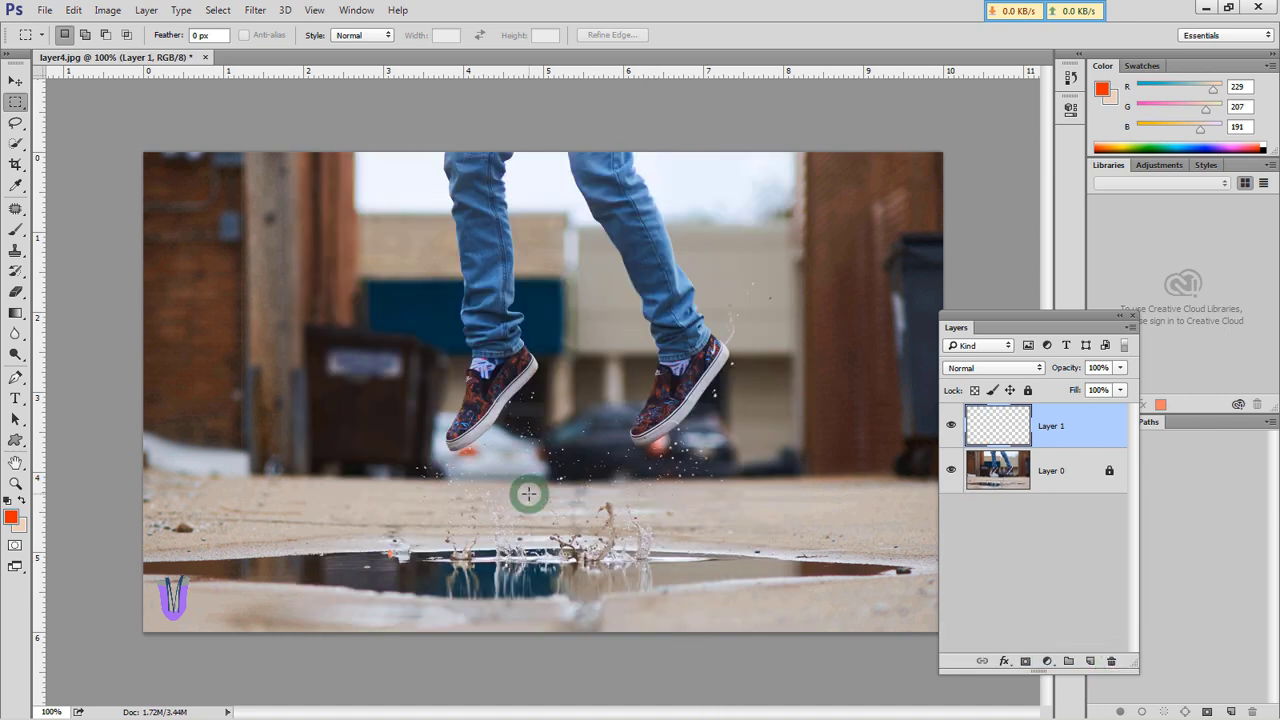
key(ctrl+alt+z)
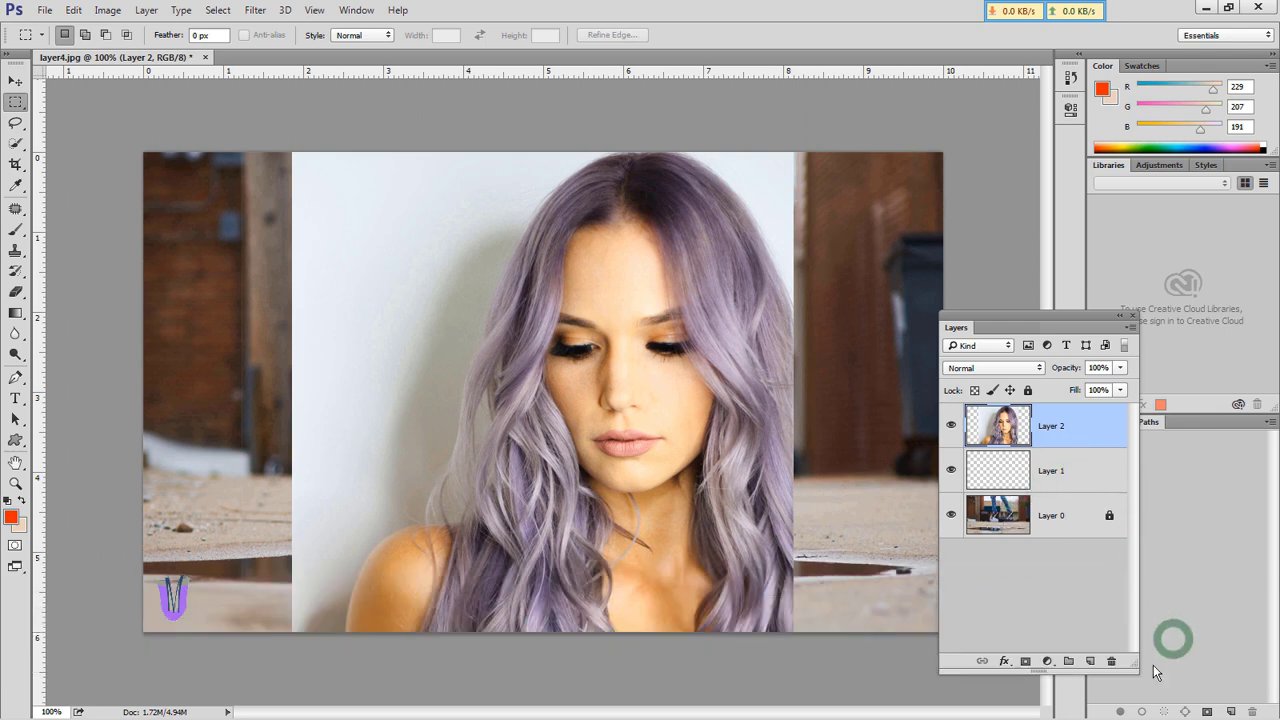
key(ctrl+shift+z)
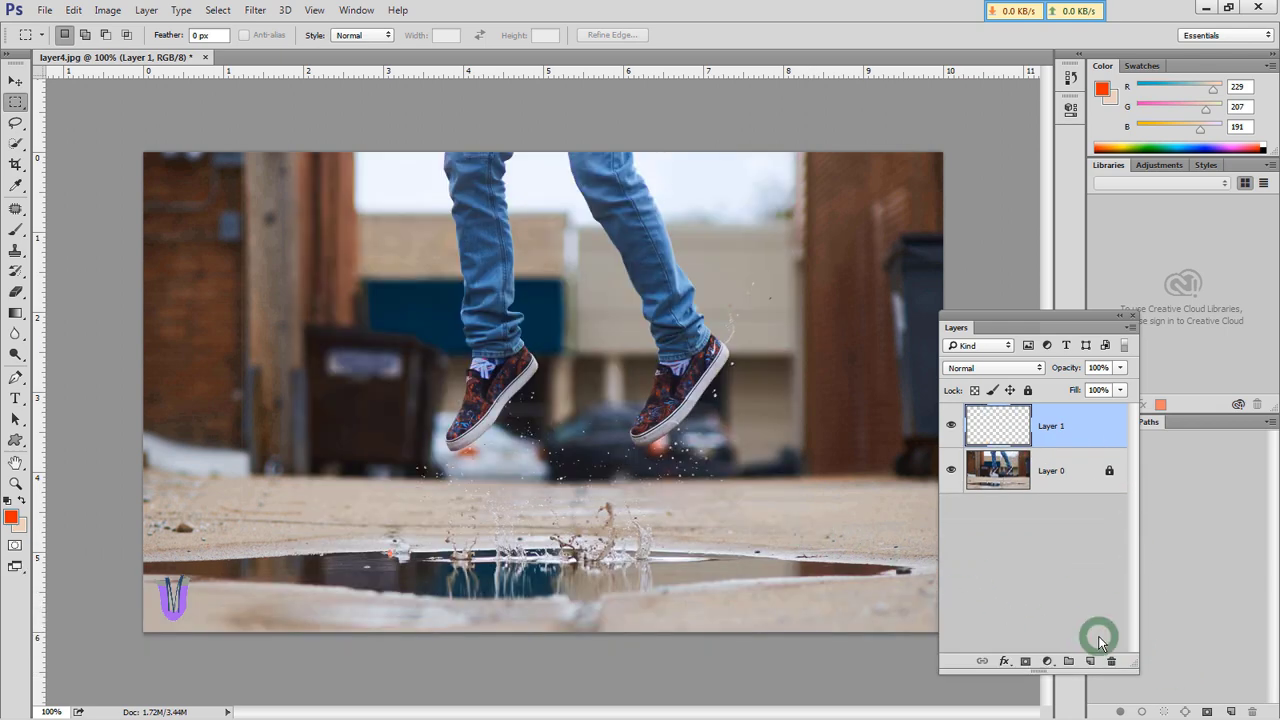
key(ctrl+alt)
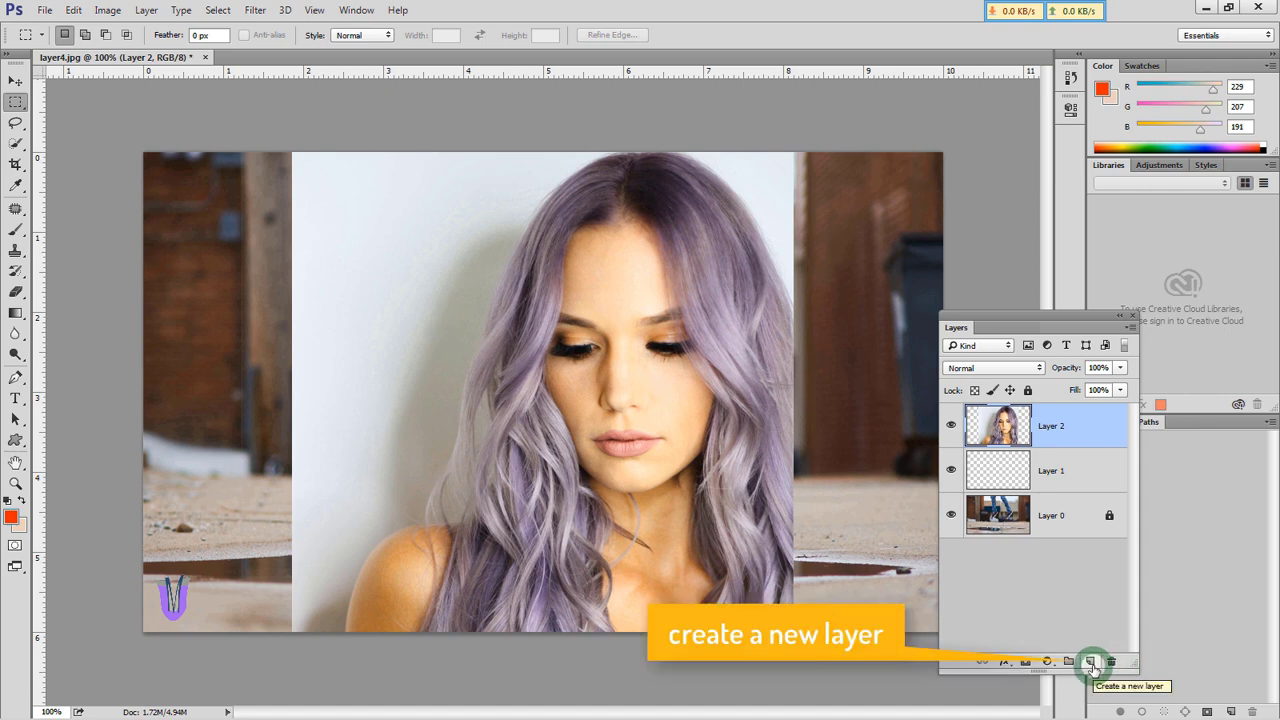
Paste the tattooed-hands woman photo onto new Layer 3, placed above the purple-haired Layer 2
click(1091, 663)
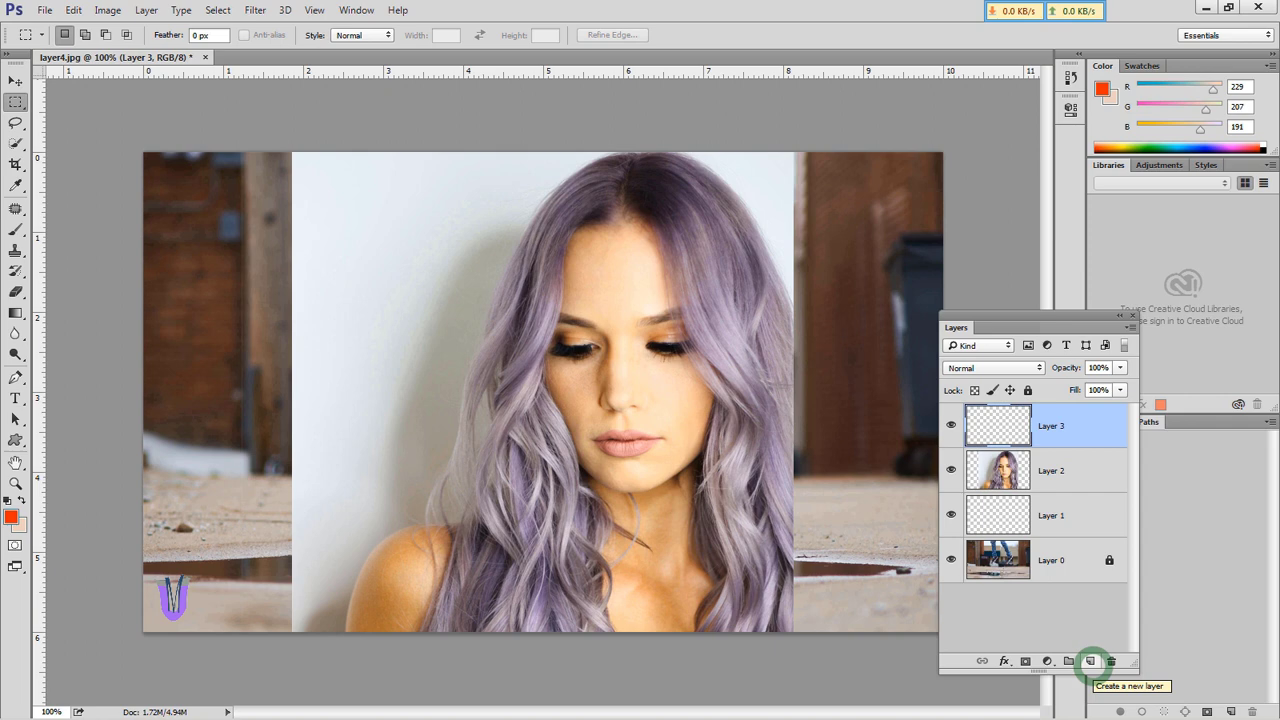
key(ctrl+v)
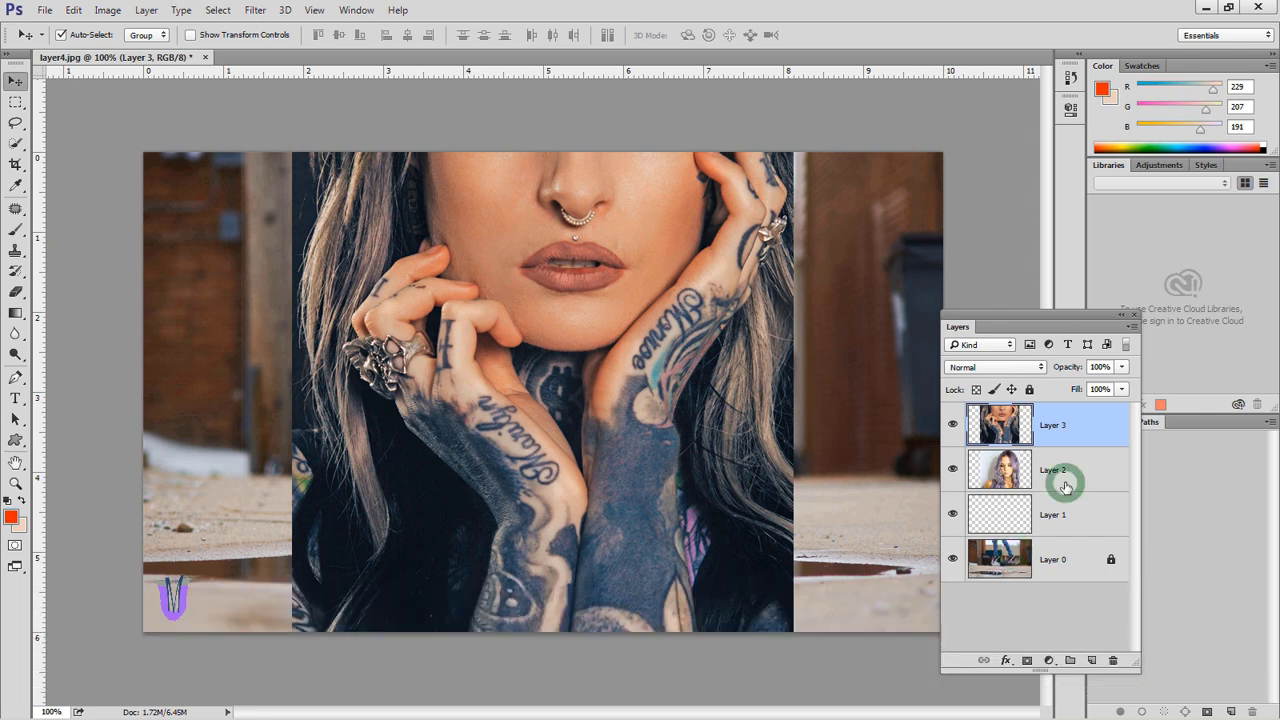
drag(1064, 472, 1068, 410)
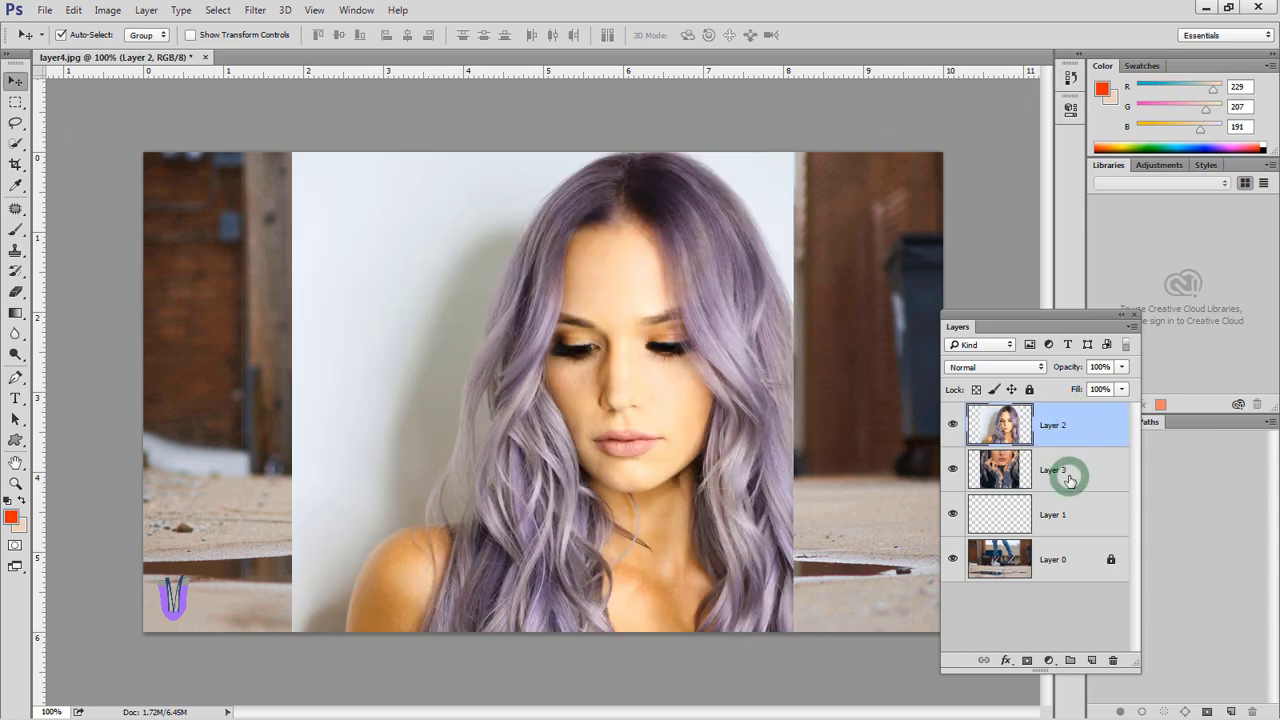
drag(1069, 480, 1068, 422)
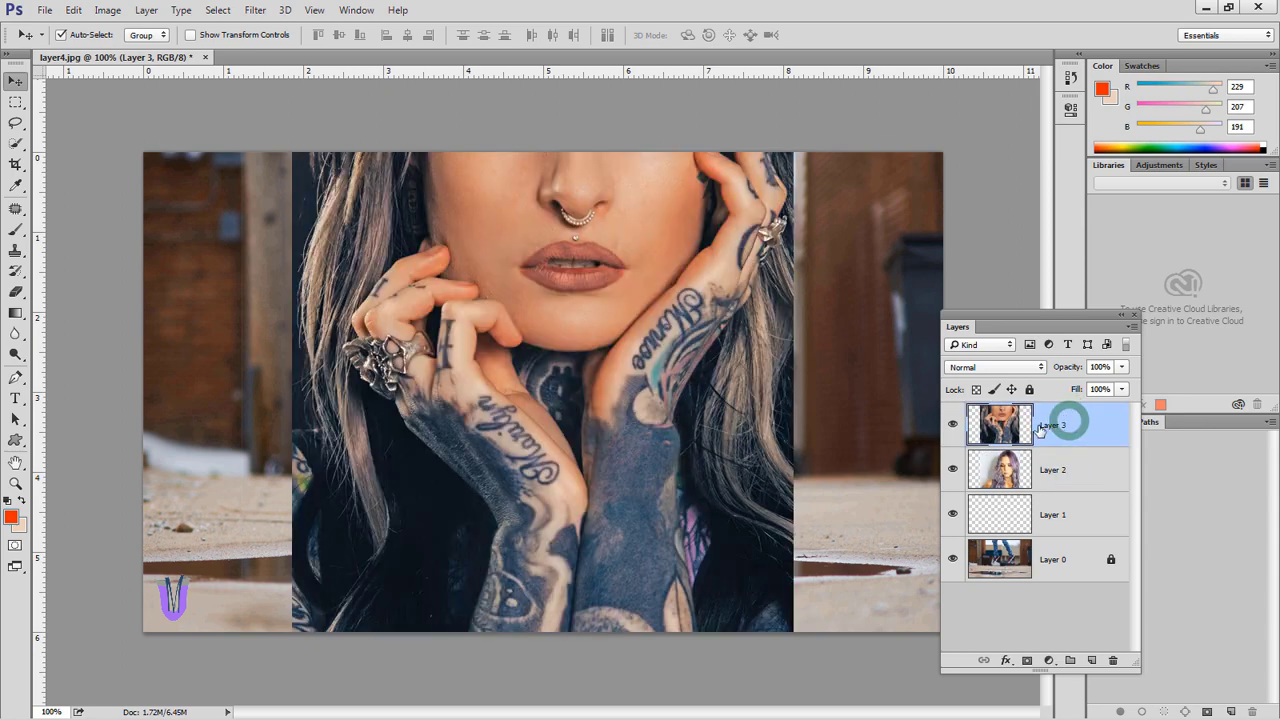